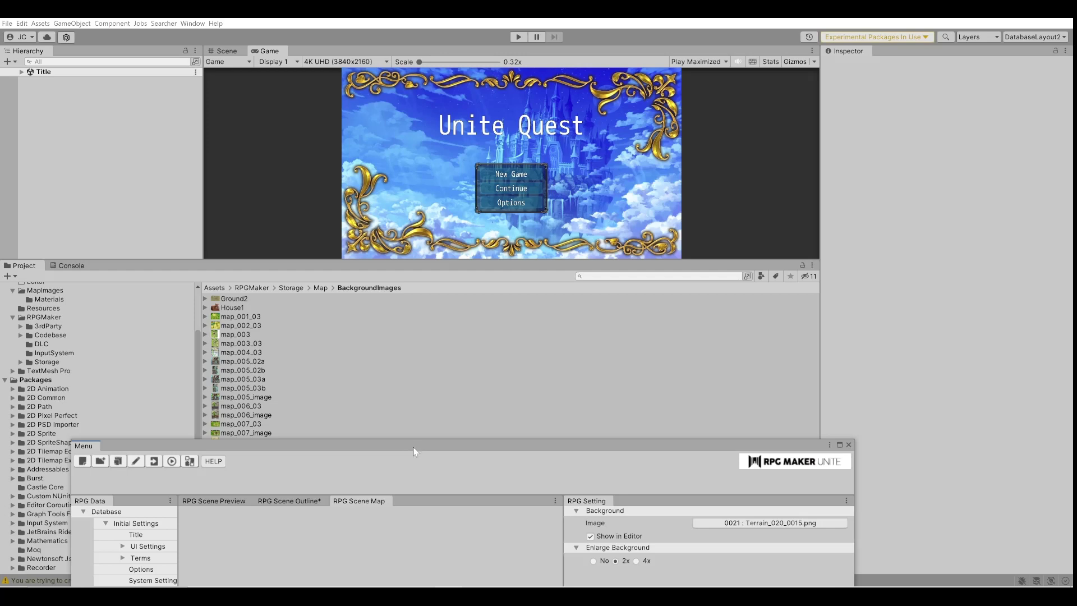
Step: Move the floating RPG Maker Menu window upward so more of its database tree shows
{"action": "left_click_drag", "start_coordinate": [413, 448], "coordinate": [384, 338]}
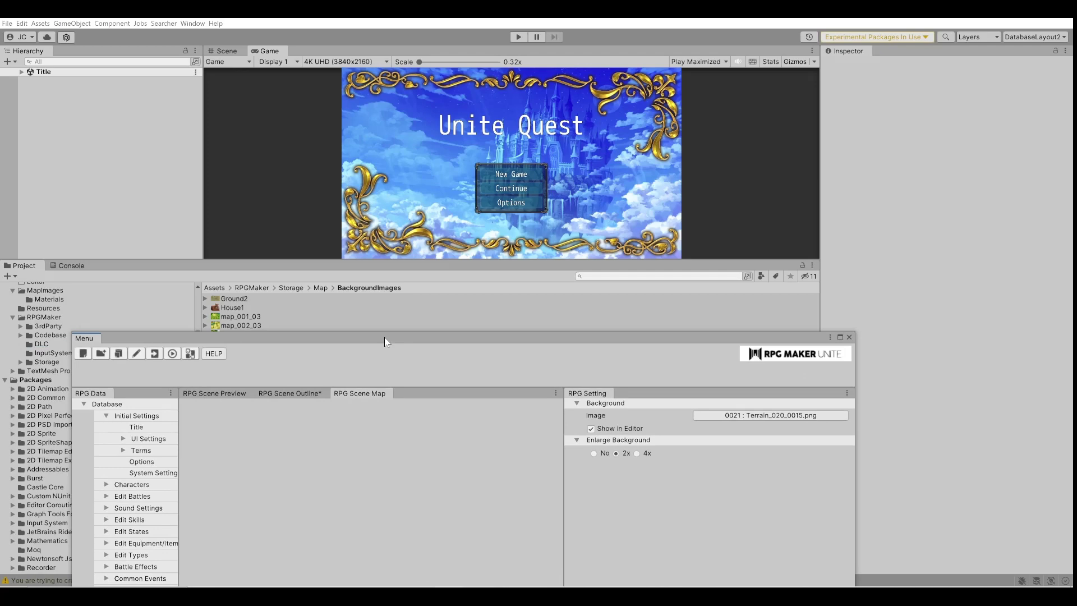
{"action": "left_click_drag", "start_coordinate": [384, 337], "coordinate": [367, 319]}
Step: Check the Window > RPG Maker > Mode submenu without changes, then nudge the Menu window higher
{"action": "left_click", "coordinate": [193, 23]}
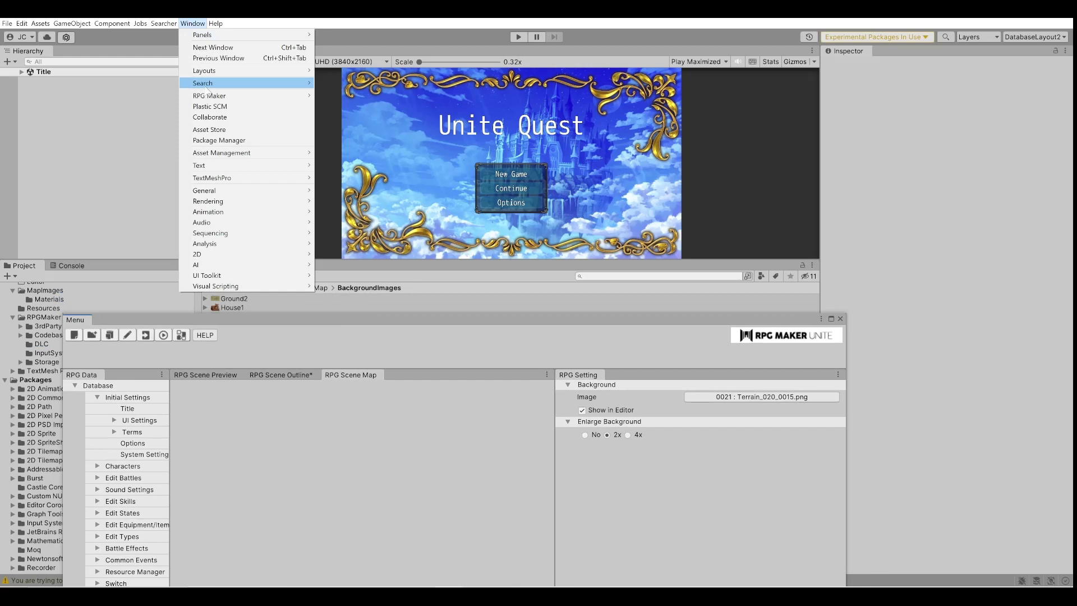
{"action": "mouse_move", "coordinate": [212, 100]}
{"action": "mouse_move", "coordinate": [357, 101]}
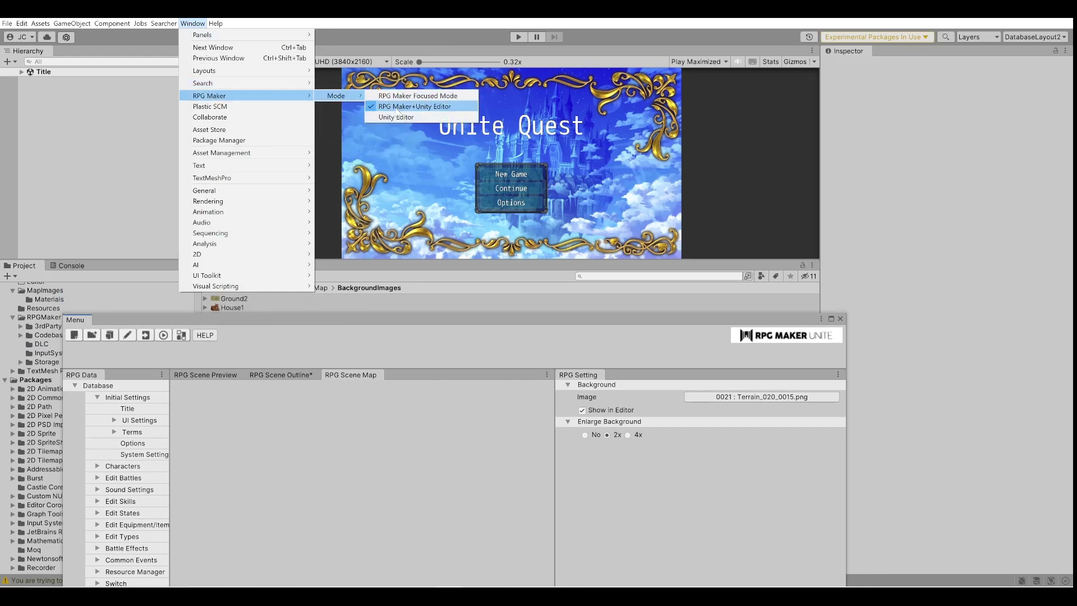
{"action": "left_click", "coordinate": [408, 315]}
{"action": "mouse_move", "coordinate": [263, 52]}
{"action": "left_mouse_down"}
{"action": "mouse_move", "coordinate": [356, 244]}
{"action": "mouse_move", "coordinate": [392, 364]}
{"action": "mouse_move", "coordinate": [409, 376]}
{"action": "mouse_move", "coordinate": [382, 336]}
{"action": "mouse_move", "coordinate": [334, 133]}
{"action": "mouse_move", "coordinate": [274, 50]}
{"action": "mouse_move", "coordinate": [258, 46]}
{"action": "left_mouse_up"}
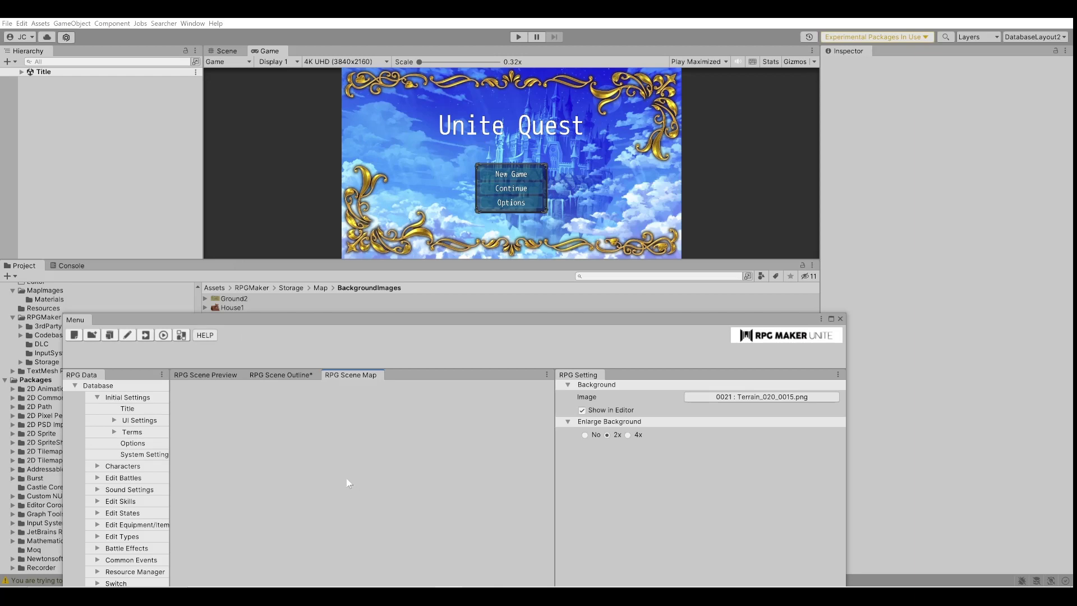
Step: Raise the editor window and add a new blank map from the Map List
{"action": "left_click_drag", "start_coordinate": [272, 324], "coordinate": [268, 139]}
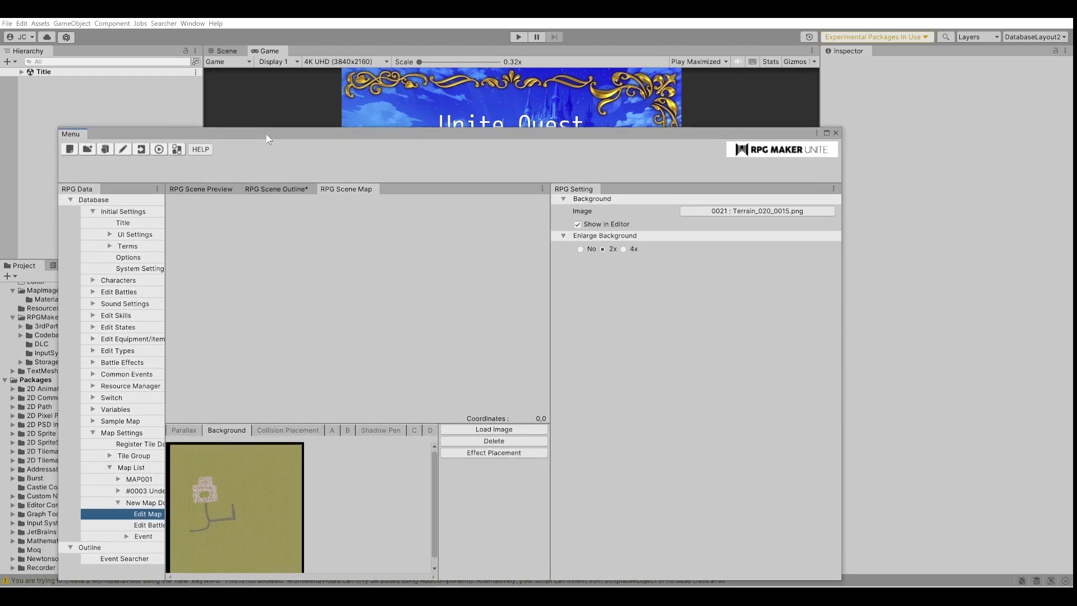
{"action": "left_click", "coordinate": [132, 469]}
{"action": "right_click", "coordinate": [131, 469]}
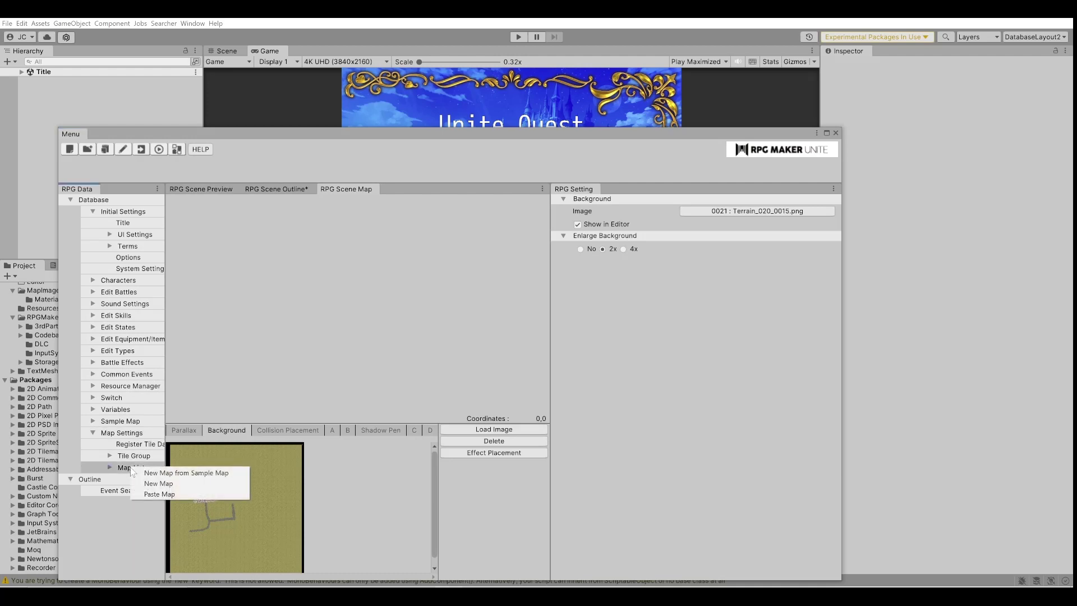
{"action": "left_click", "coordinate": [151, 485]}
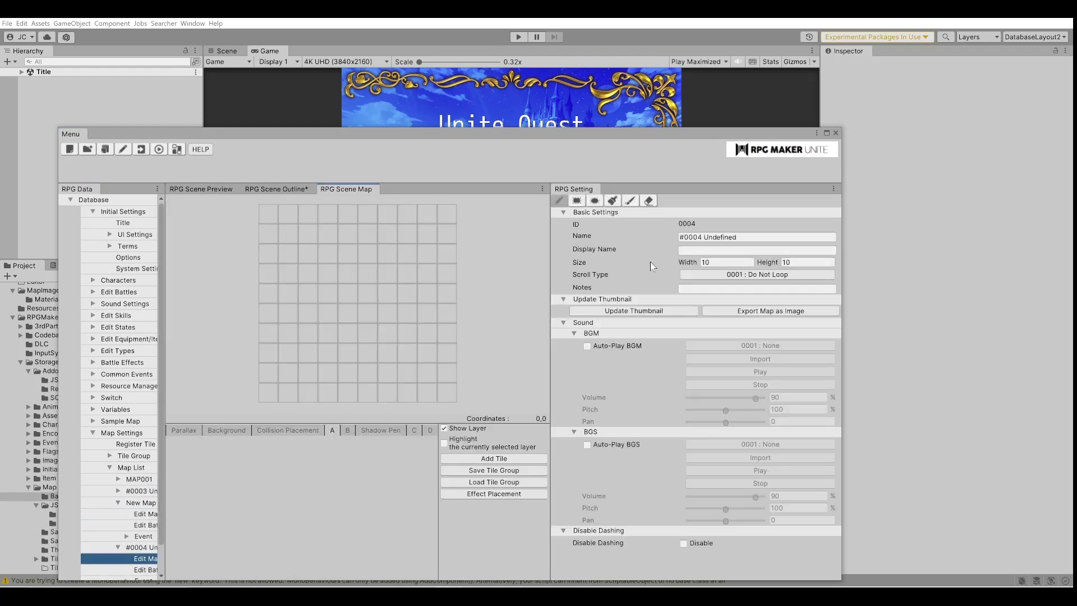
Step: Set the new map's width and height to 100 and apply
{"action": "left_click", "coordinate": [718, 262]}
{"action": "key", "text": "ctrl+a"}
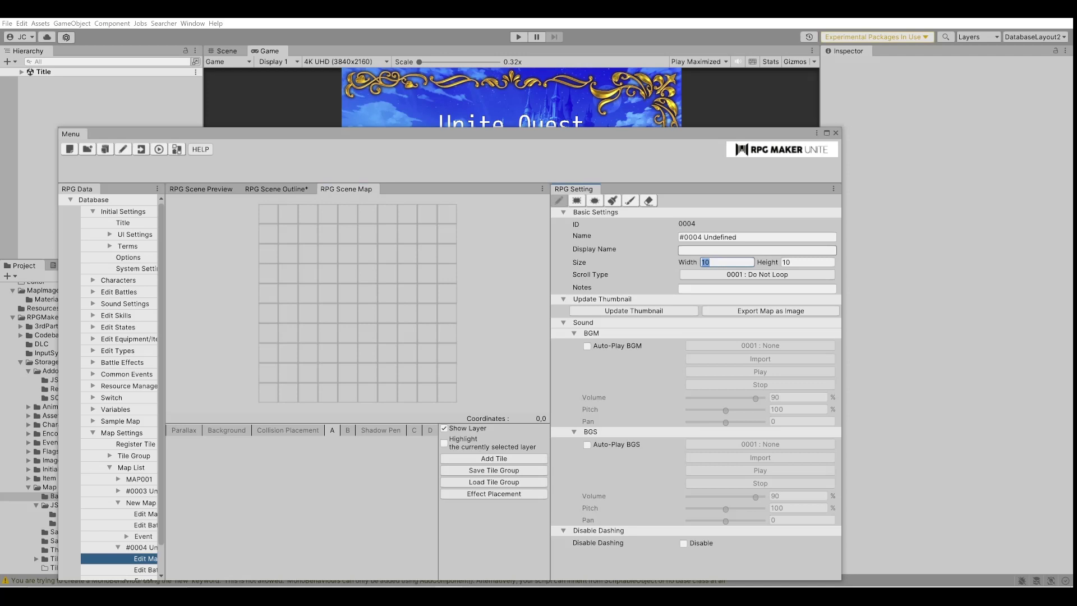
{"action": "type", "text": "100"}
{"action": "key", "text": "Tab"}
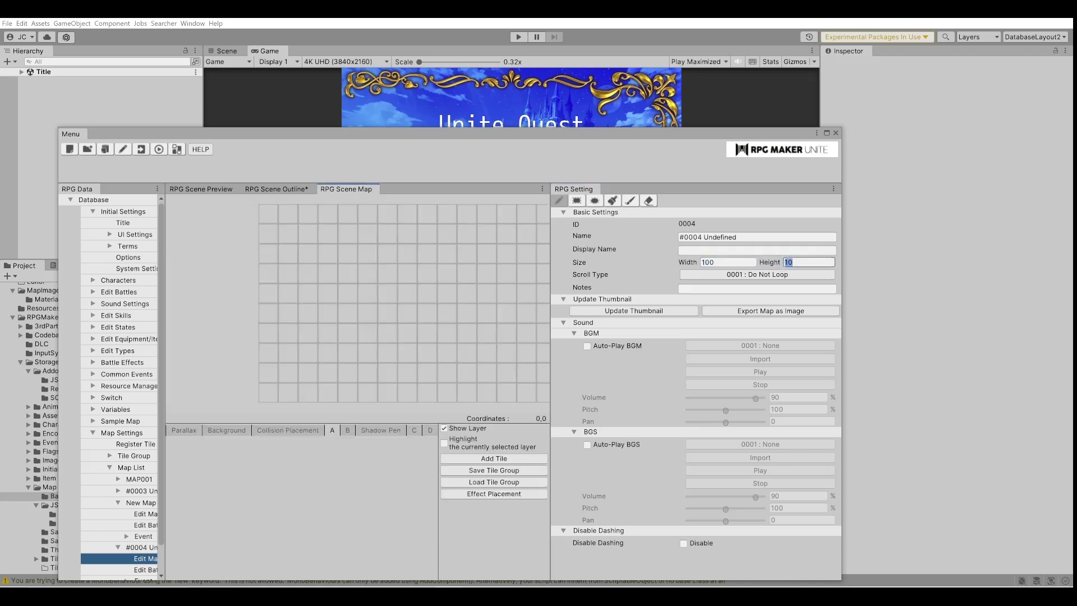
{"action": "type", "text": "100"}
{"action": "left_click", "coordinate": [372, 508]}
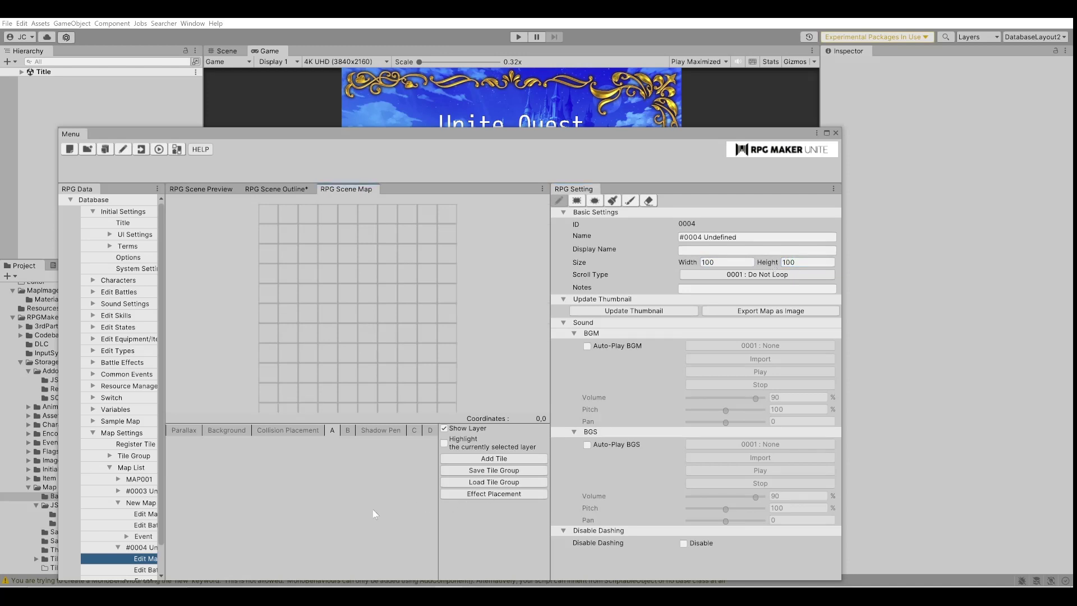
Step: Import New Terrain from the RPG Maker folder as map #0004's background image, accepting the size warning
{"action": "left_click", "coordinate": [219, 435]}
{"action": "left_click", "coordinate": [477, 430]}
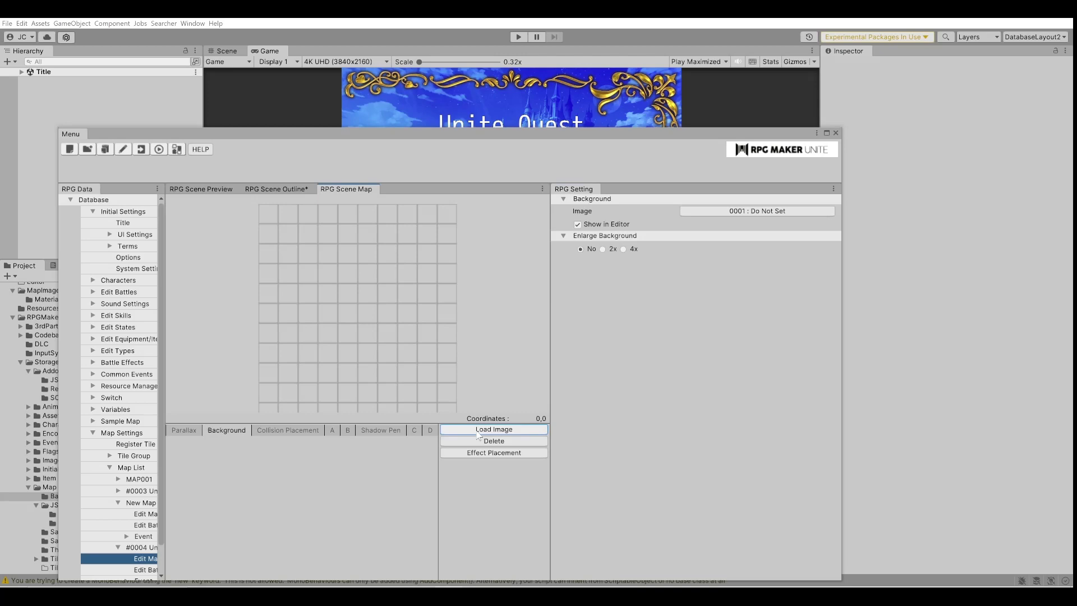
{"action": "scroll", "coordinate": [429, 292], "scroll_direction": "down", "scroll_amount": 2}
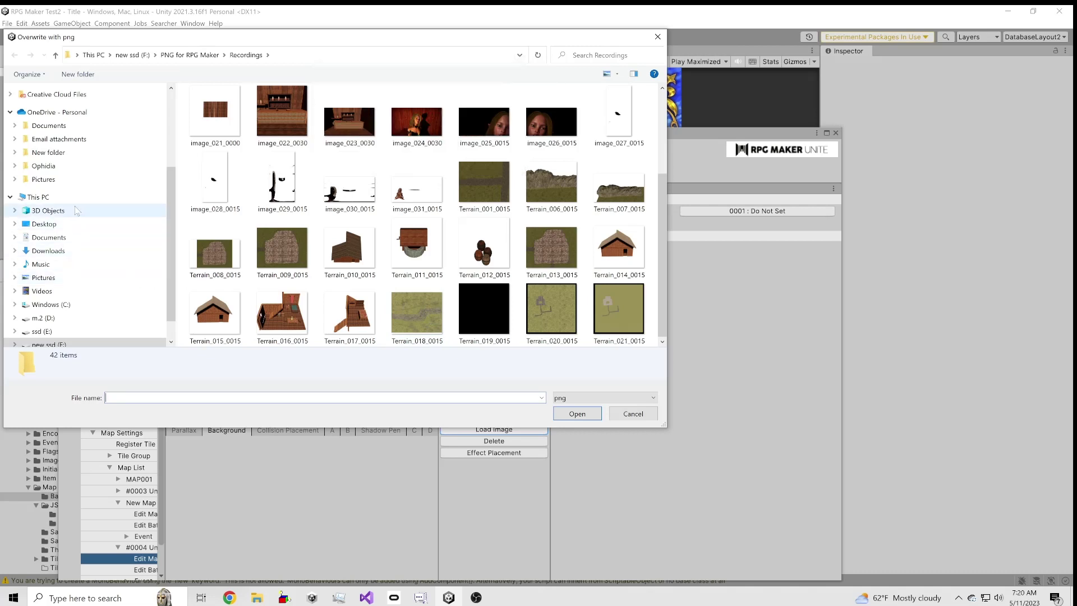
{"action": "scroll", "coordinate": [75, 213], "scroll_direction": "up", "scroll_amount": 2}
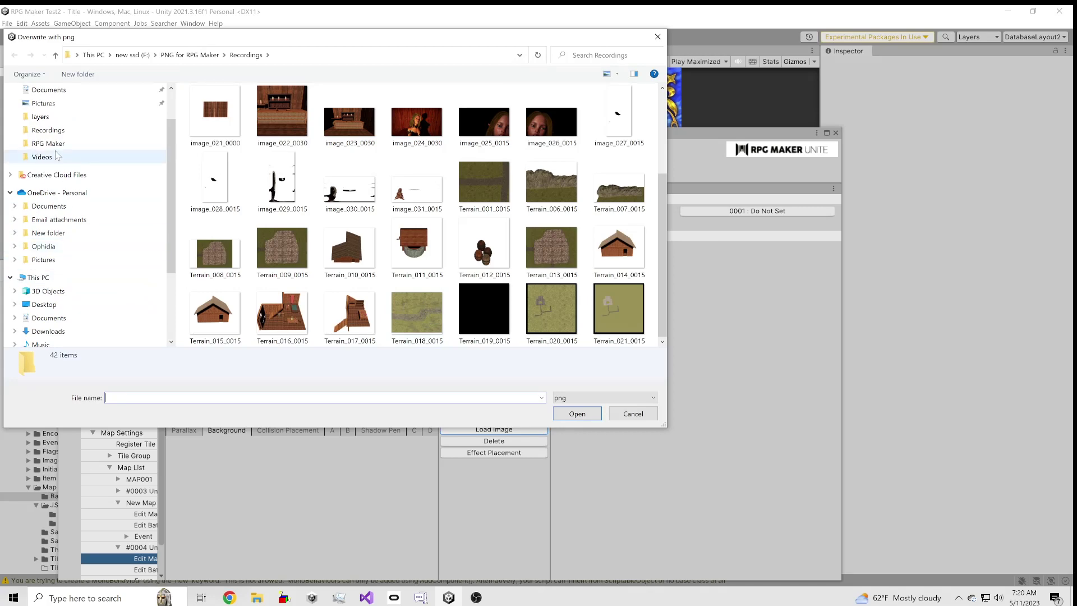
{"action": "left_click", "coordinate": [51, 144]}
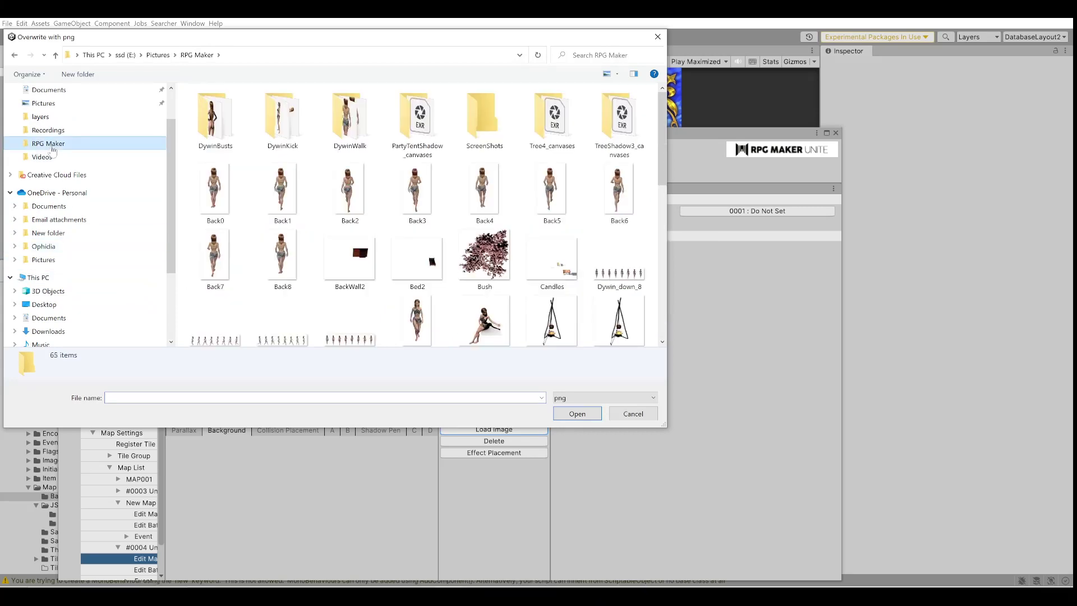
{"action": "scroll", "coordinate": [454, 283], "scroll_direction": "down", "scroll_amount": 6}
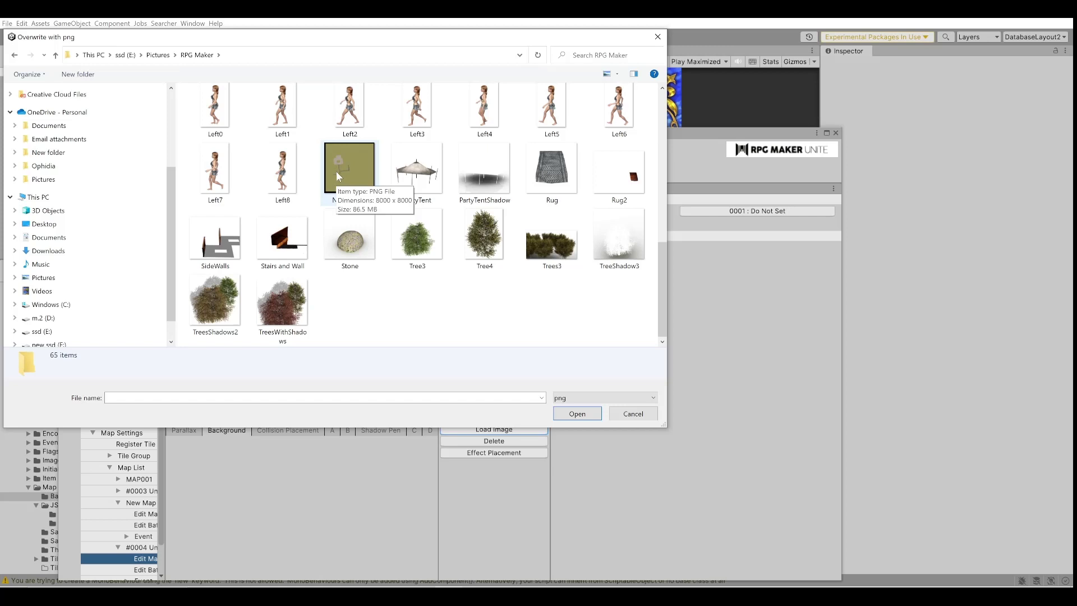
{"action": "double_click", "coordinate": [335, 170]}
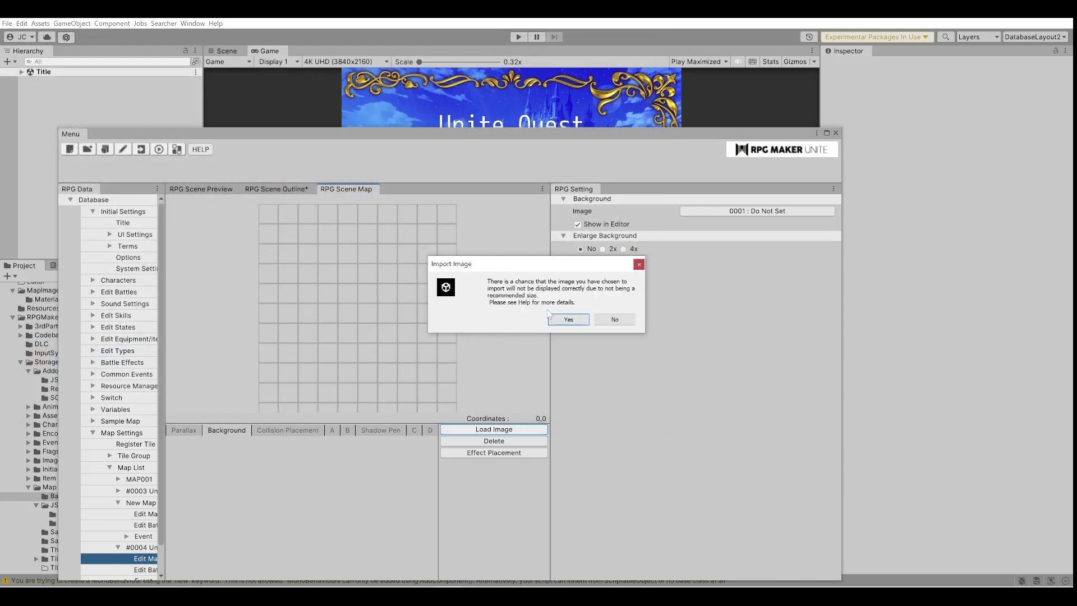
{"action": "left_click", "coordinate": [555, 319]}
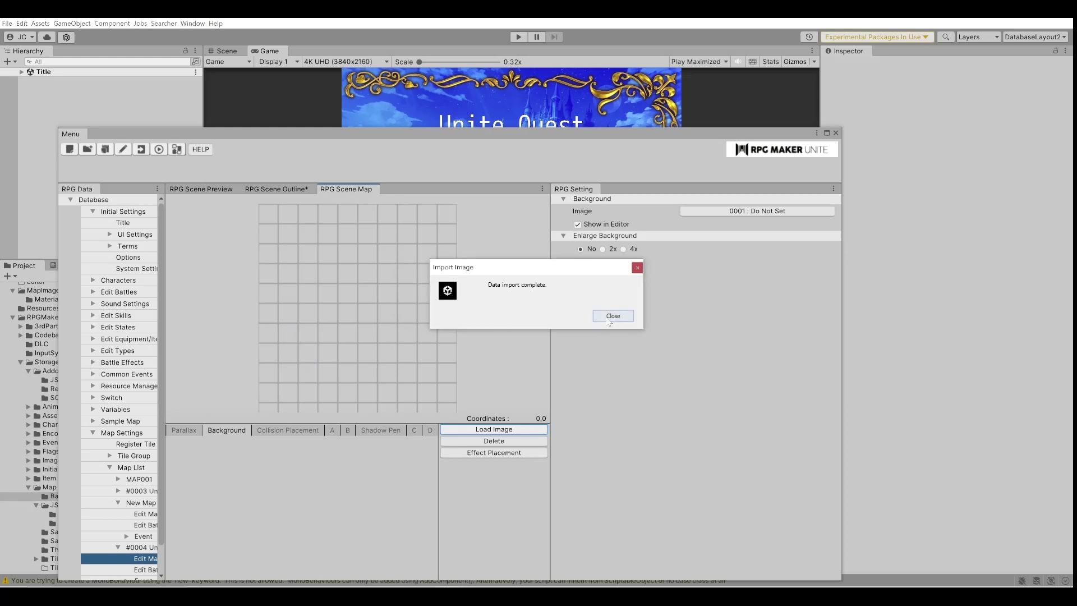
{"action": "left_click", "coordinate": [609, 320]}
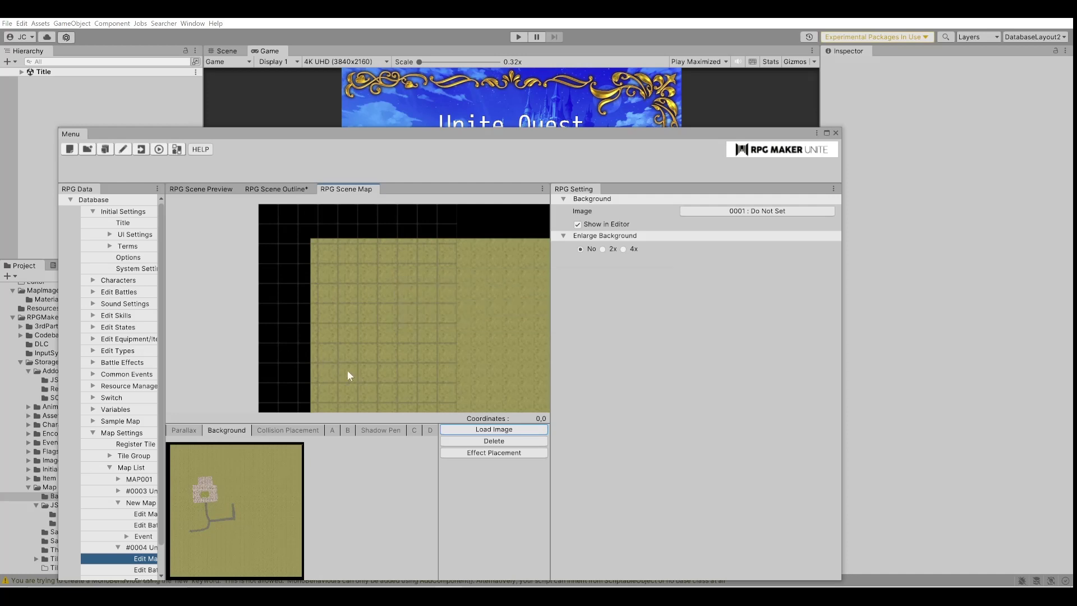
Step: Open map #0004's basic settings from the map list
{"action": "scroll", "coordinate": [315, 278], "scroll_direction": "down", "scroll_amount": 5}
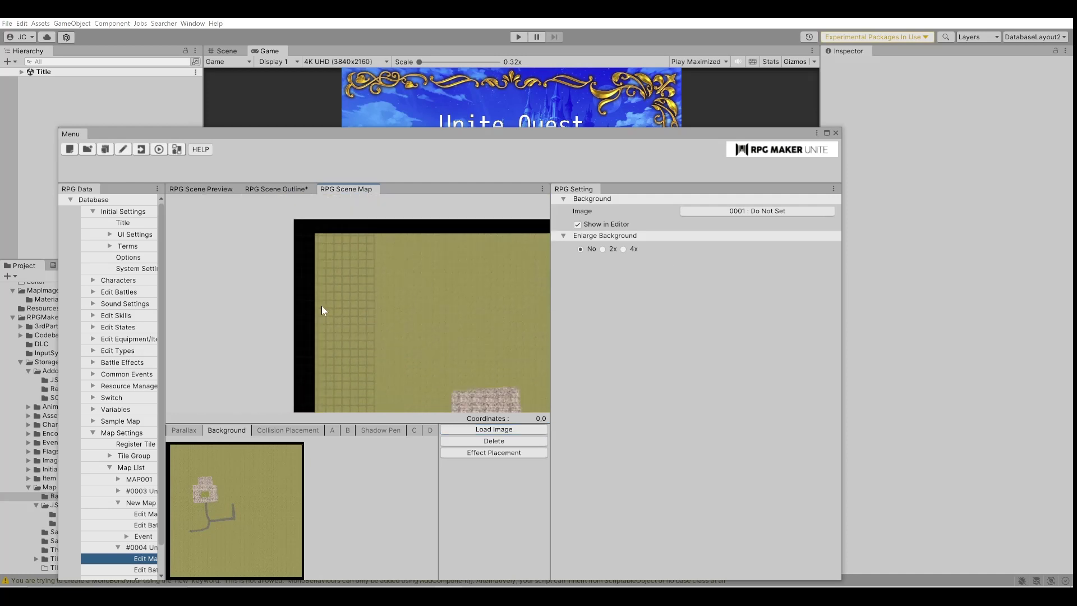
{"action": "middle_click_drag", "start_coordinate": [401, 342], "coordinate": [348, 227]}
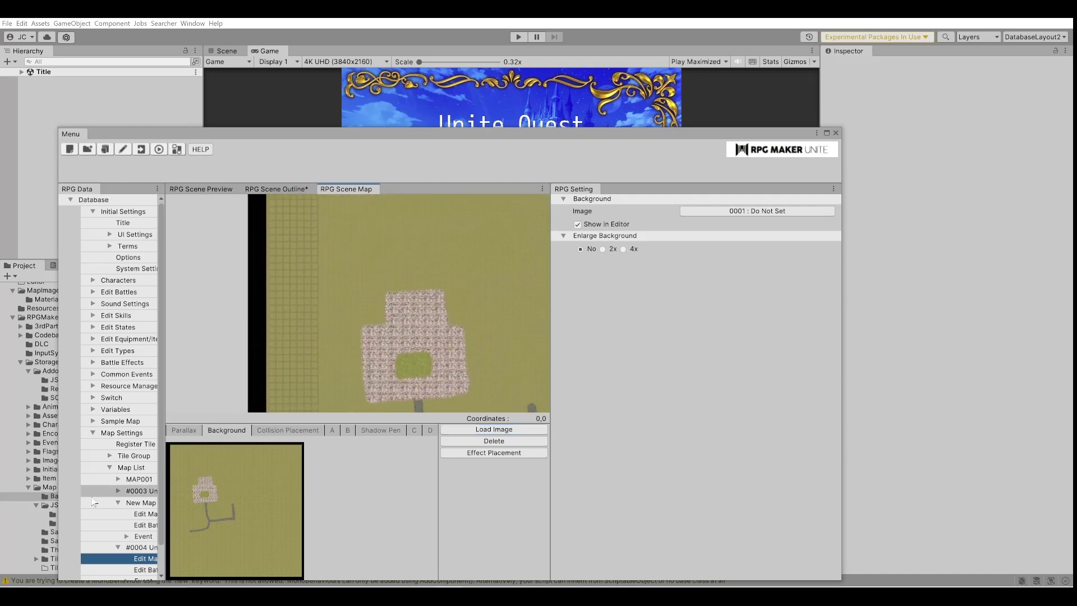
{"action": "left_click", "coordinate": [118, 546]}
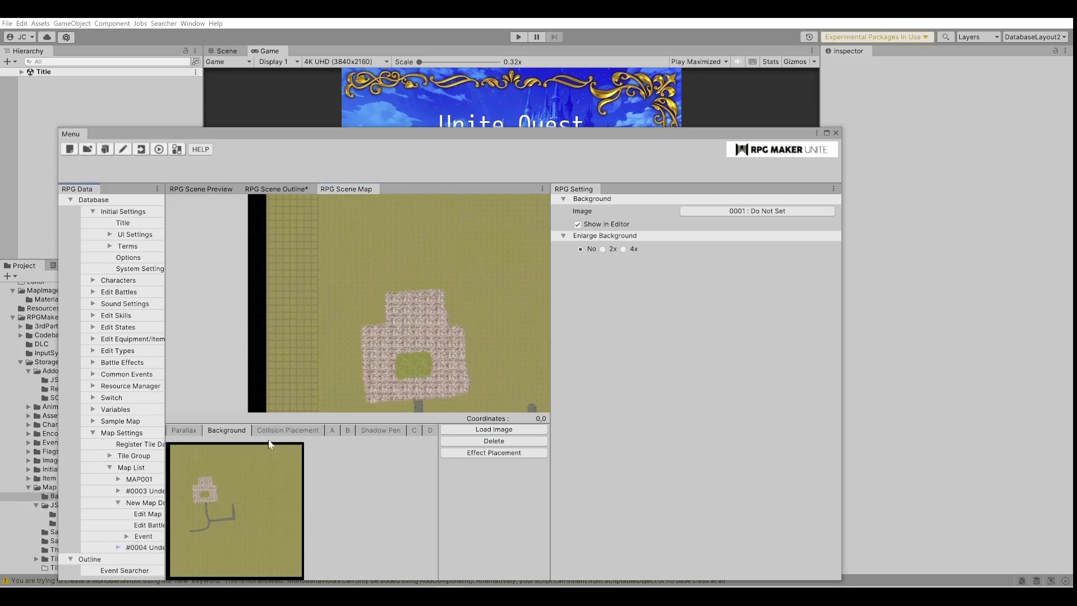
{"action": "left_click", "coordinate": [123, 549]}
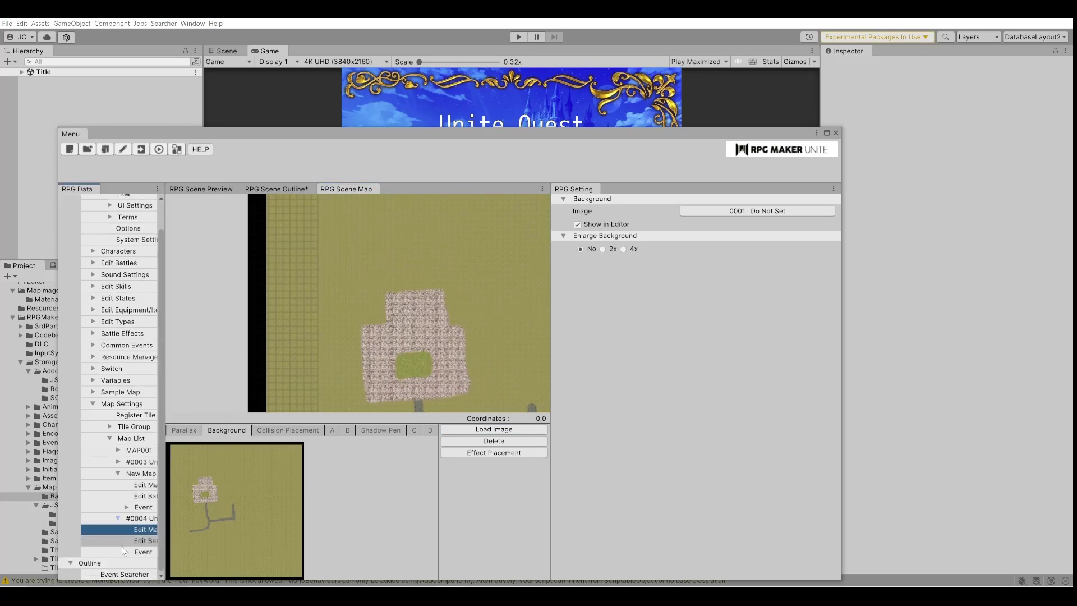
{"action": "left_click", "coordinate": [143, 532]}
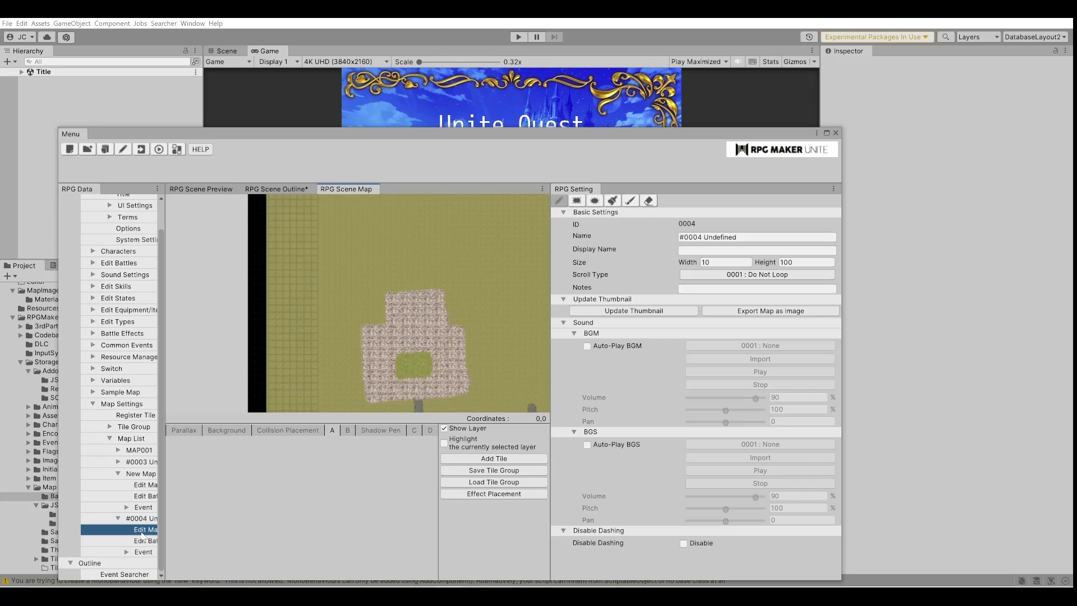
{"action": "left_click_drag", "start_coordinate": [594, 135], "coordinate": [580, 63]}
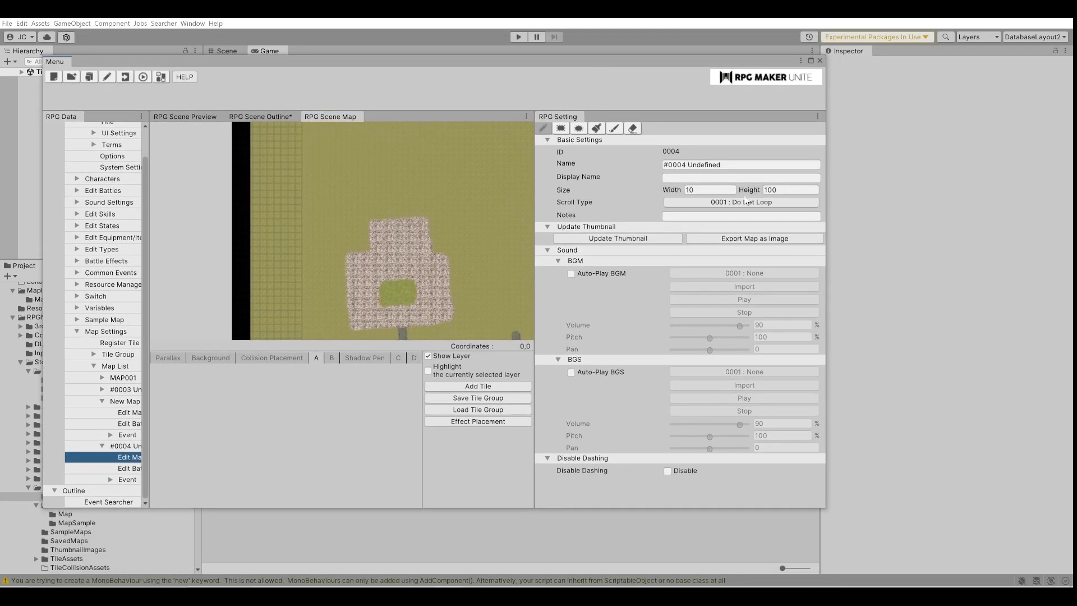
Step: Rename the map to 'Coool Map Yo' and set its width to 100
{"action": "left_click", "coordinate": [696, 164]}
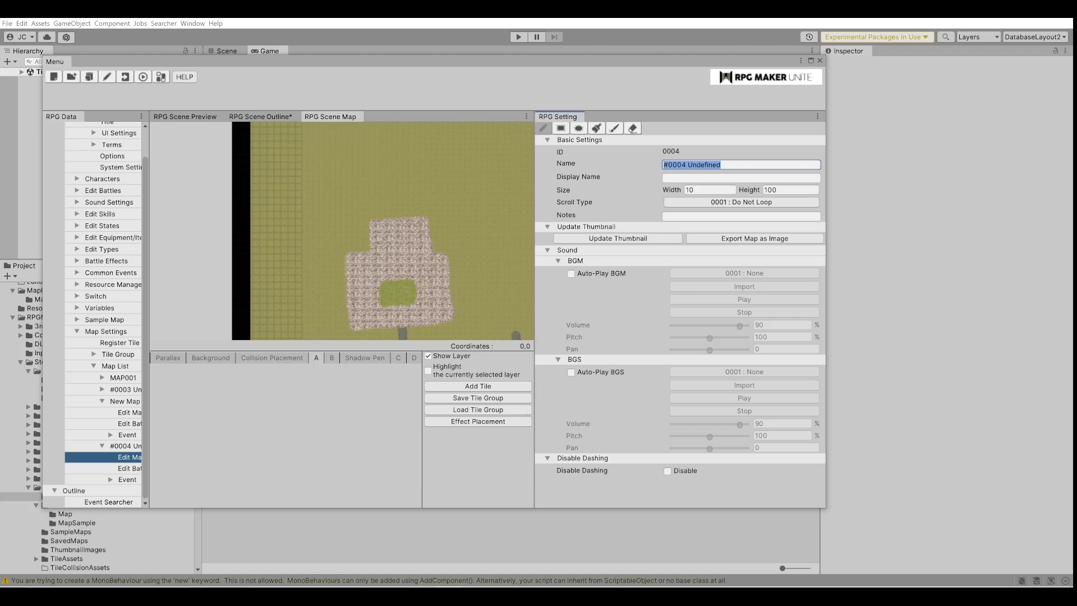
{"action": "type", "text": "Coool Map Yo"}
{"action": "key", "text": "Tab"}
{"action": "type", "text": "100"}
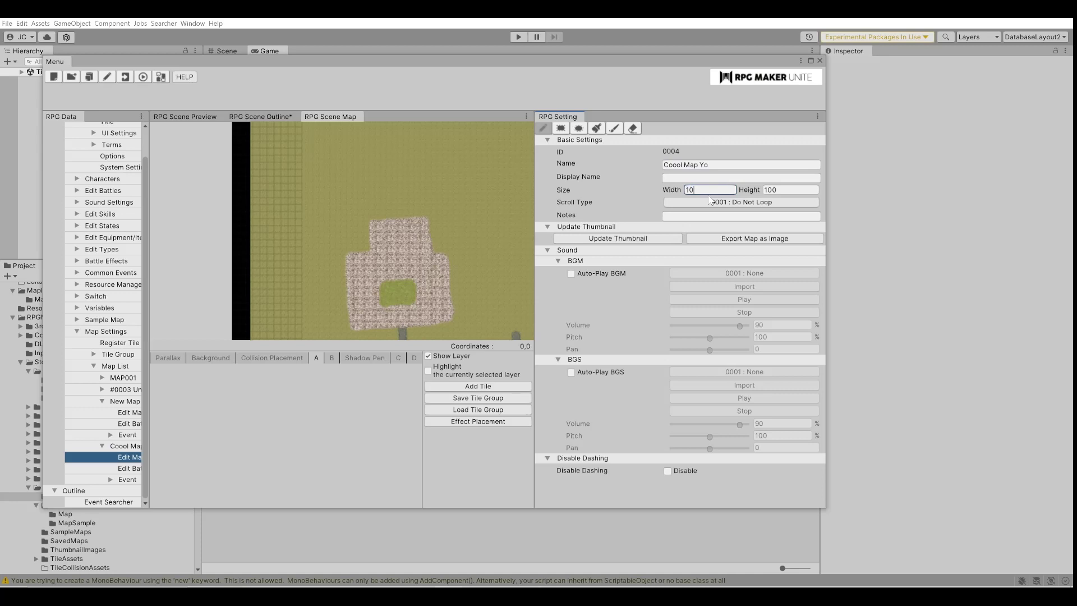
{"action": "left_click", "coordinate": [673, 189]}
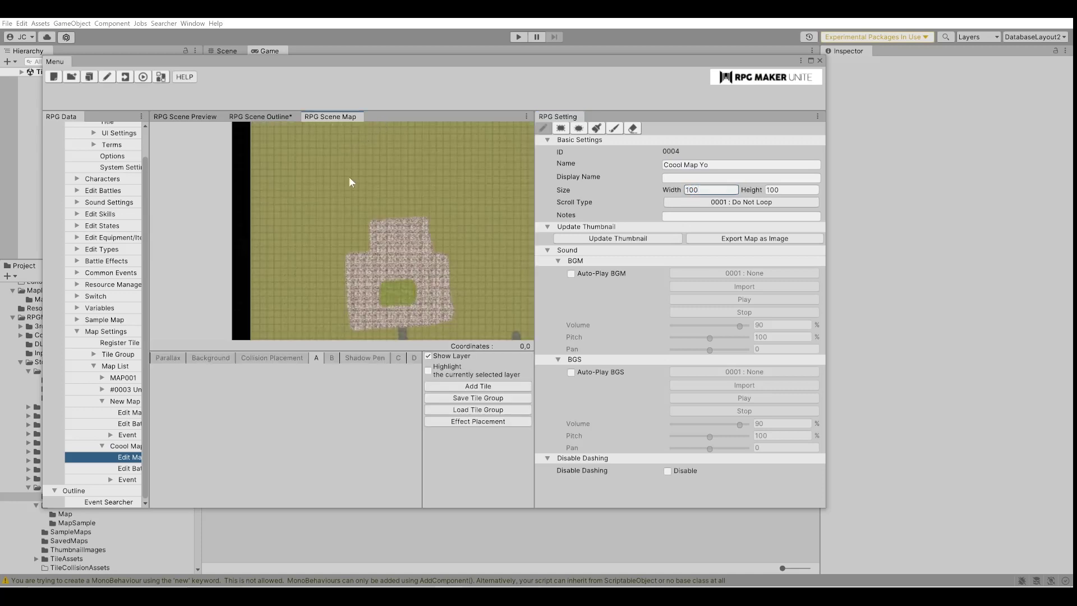
Step: Pan and zoom the Scene Map to centre the house and the road below it
{"action": "scroll", "coordinate": [375, 212], "scroll_direction": "down", "scroll_amount": 5}
{"action": "middle_click_drag", "start_coordinate": [348, 166], "coordinate": [369, 229]}
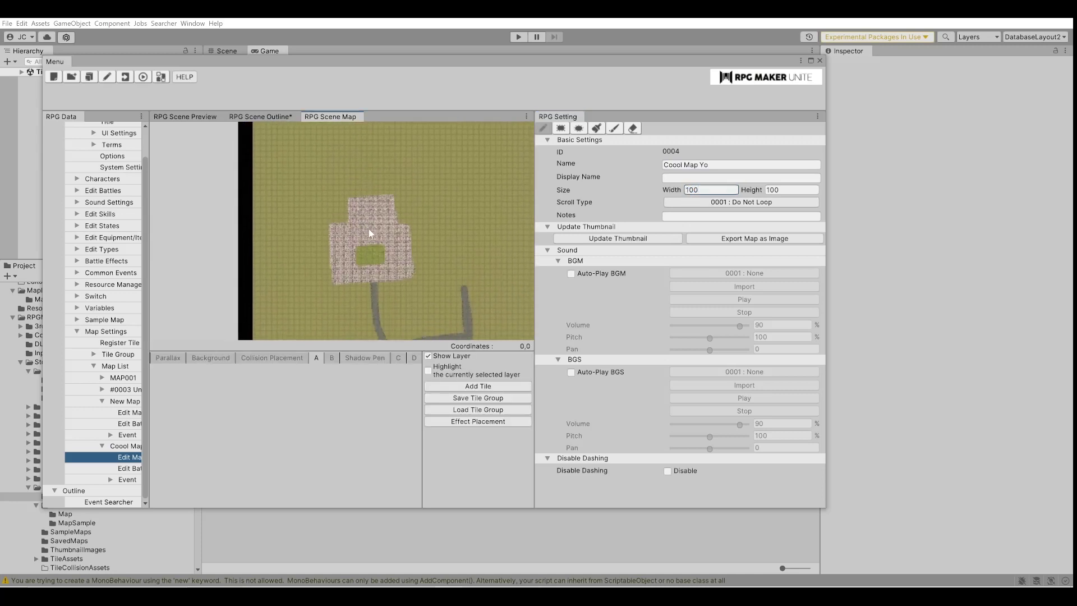
{"action": "scroll", "coordinate": [367, 230], "scroll_direction": "up", "scroll_amount": 5}
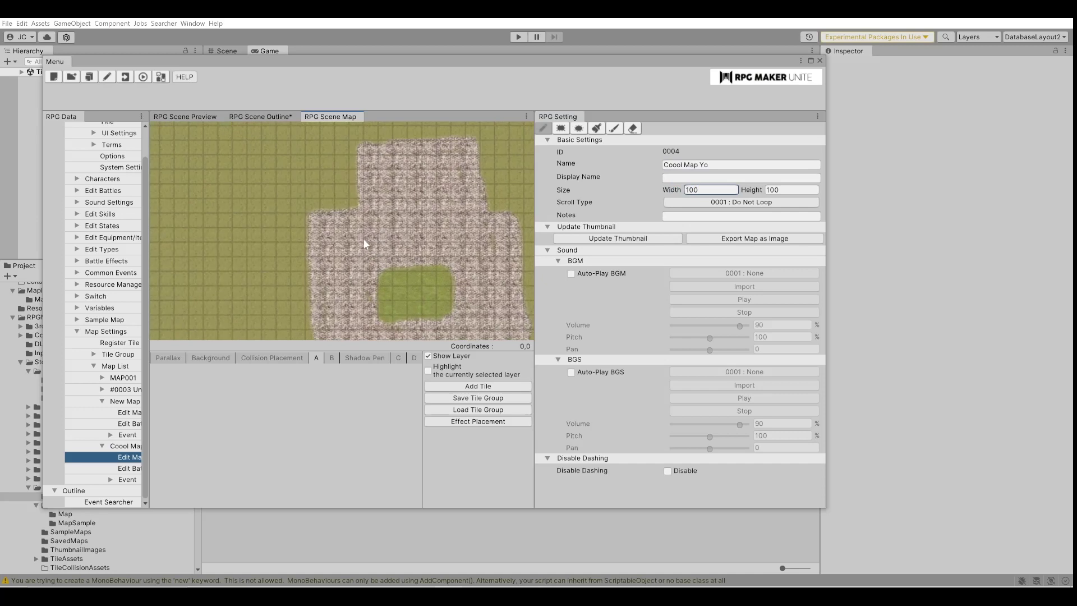
{"action": "scroll", "coordinate": [365, 244], "scroll_direction": "down", "scroll_amount": 3}
{"action": "scroll", "coordinate": [348, 226], "scroll_direction": "up", "scroll_amount": 3}
{"action": "middle_click_drag", "start_coordinate": [349, 227], "coordinate": [336, 201]}
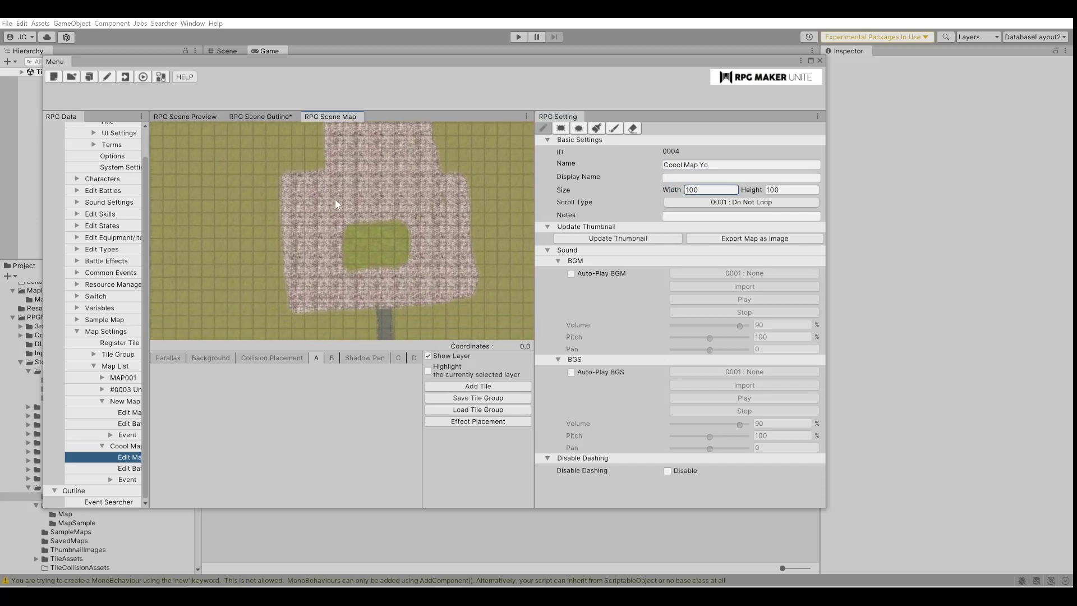
Step: Select collision layer 1 and paint collision along the house's top row
{"action": "left_click", "coordinate": [257, 357]}
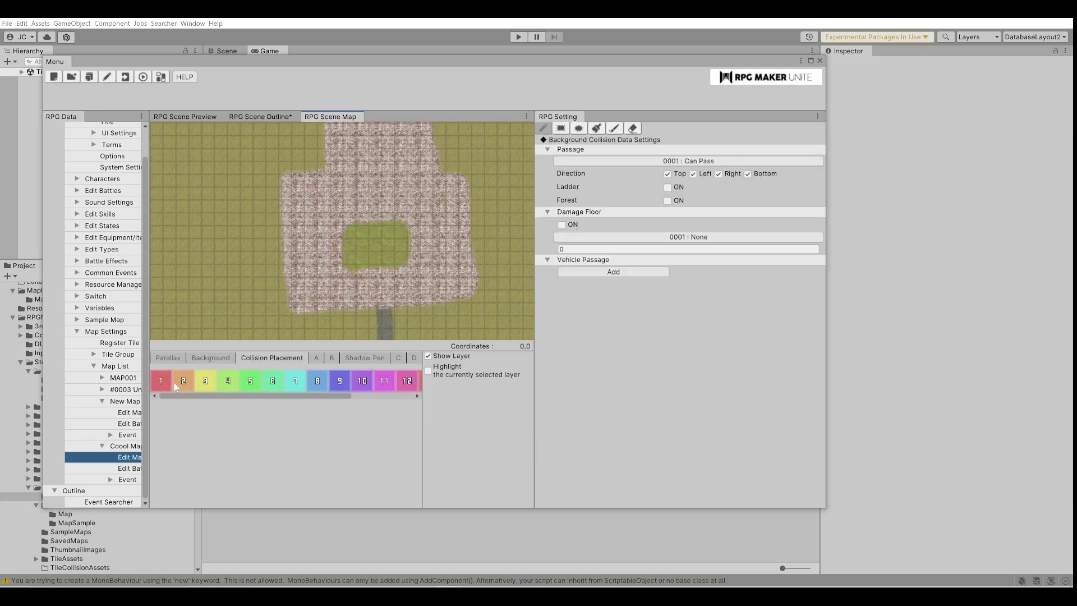
{"action": "scroll", "coordinate": [377, 194], "scroll_direction": "up", "scroll_amount": 5}
{"action": "left_click", "coordinate": [337, 169]}
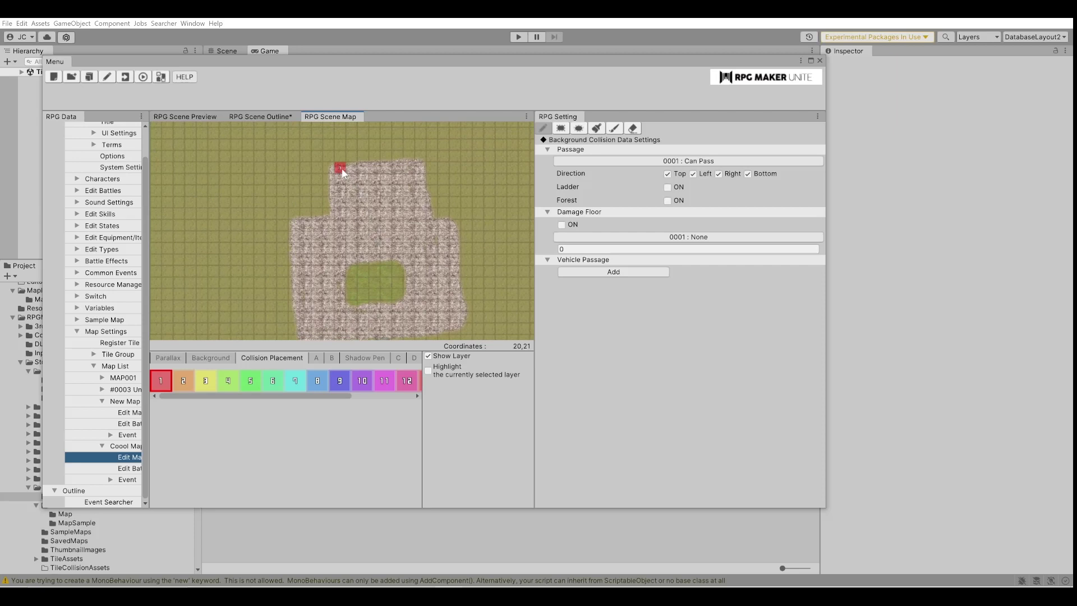
{"action": "left_click_drag", "start_coordinate": [337, 171], "coordinate": [421, 172]}
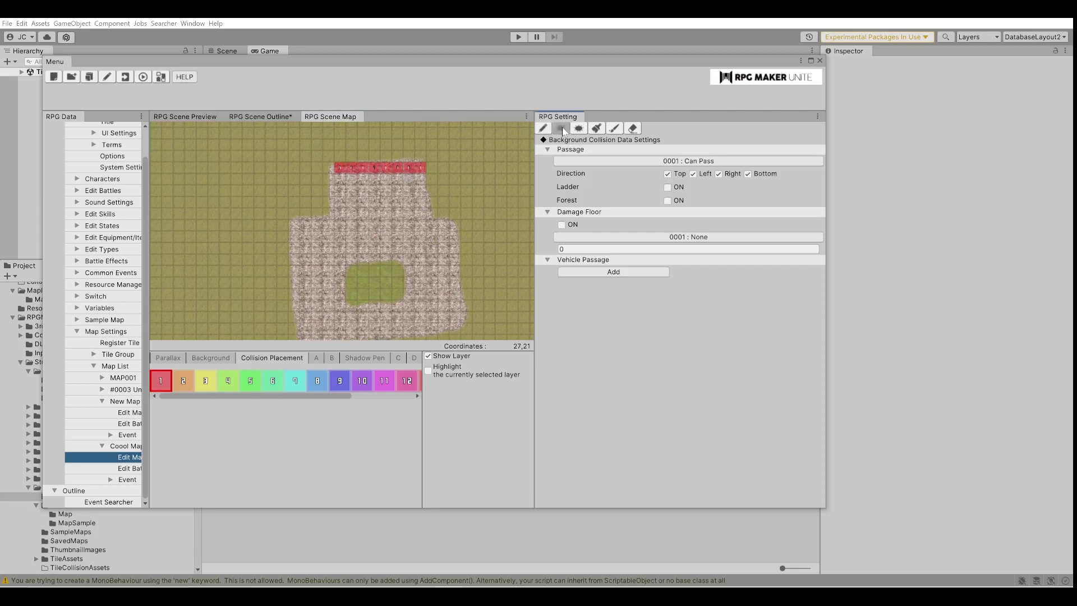
Step: Fill the house's upper block, left part and right edge with rectangle collision
{"action": "left_click", "coordinate": [566, 131]}
{"action": "left_click_drag", "start_coordinate": [341, 178], "coordinate": [423, 259]}
{"action": "left_click_drag", "start_coordinate": [291, 222], "coordinate": [418, 317]}
{"action": "scroll", "coordinate": [335, 309], "scroll_direction": "down", "scroll_amount": 1}
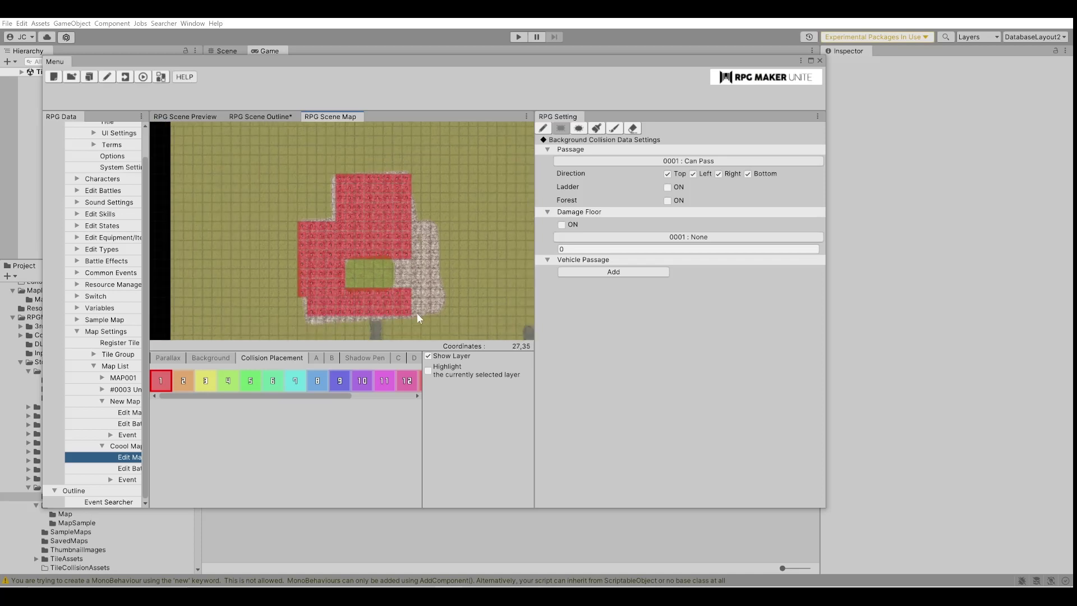
{"action": "mouse_move", "coordinate": [409, 225]}
{"action": "left_mouse_down"}
{"action": "mouse_move", "coordinate": [435, 230]}
{"action": "mouse_move", "coordinate": [438, 257]}
{"action": "mouse_move", "coordinate": [400, 295]}
{"action": "left_mouse_up"}
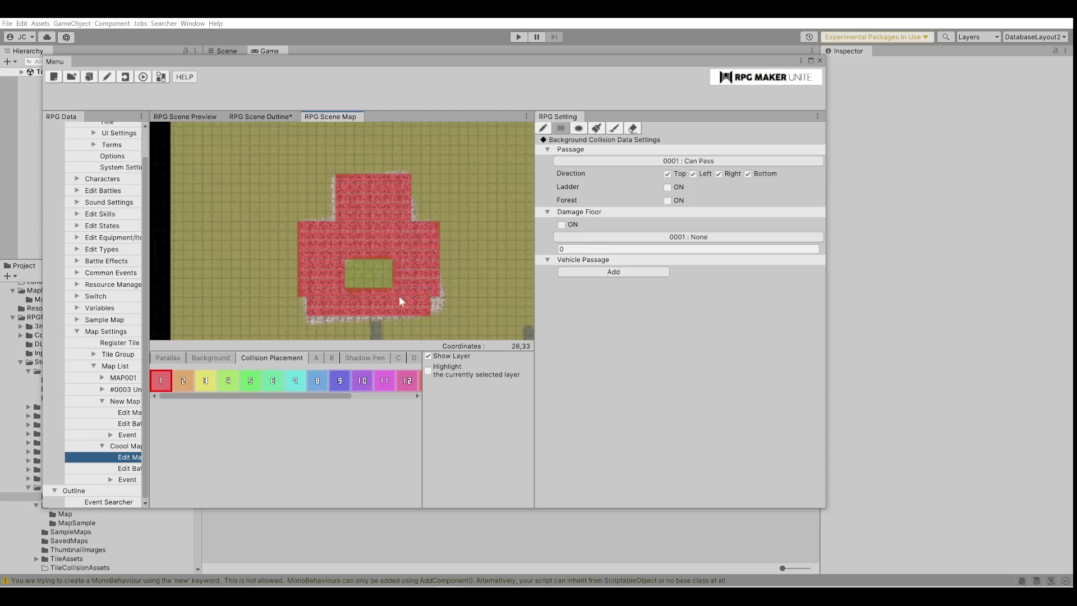
{"action": "scroll", "coordinate": [400, 305], "scroll_direction": "down", "scroll_amount": 2}
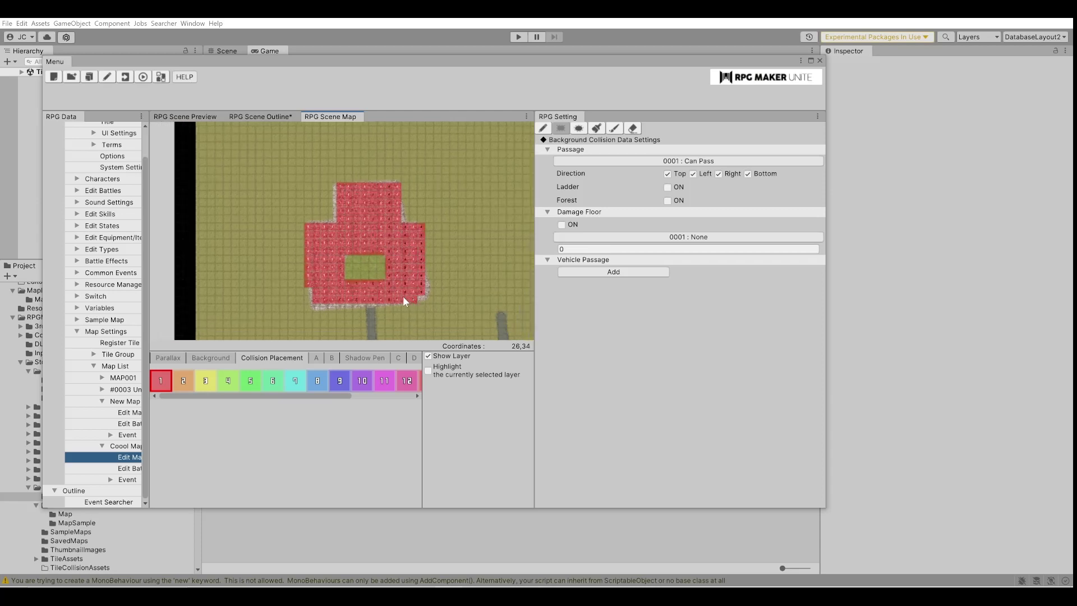
{"action": "scroll", "coordinate": [402, 297], "scroll_direction": "up", "scroll_amount": 2}
{"action": "middle_click_drag", "start_coordinate": [402, 296], "coordinate": [362, 211]}
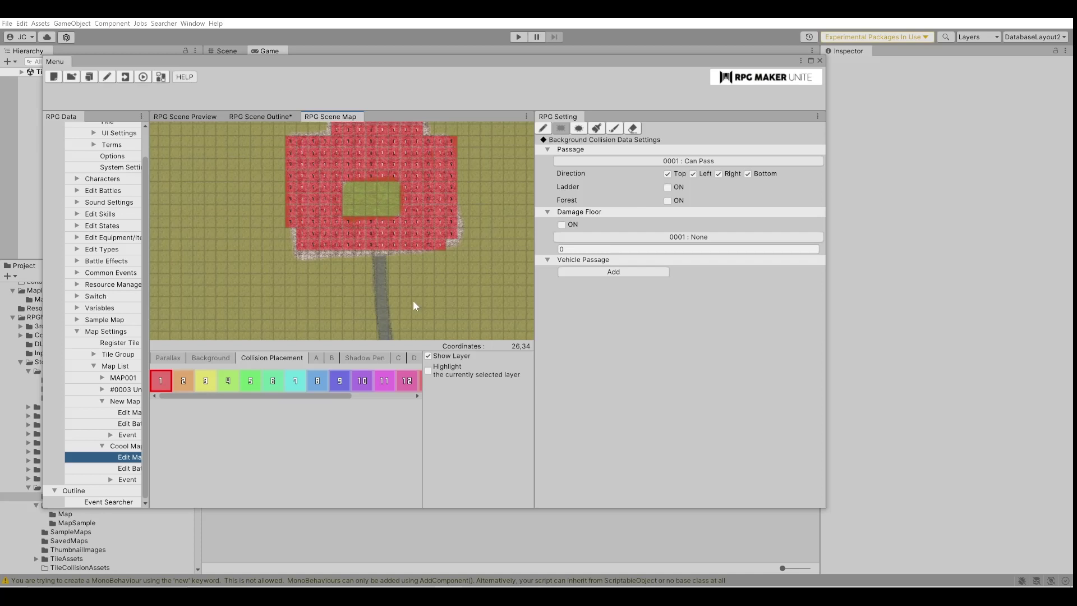
Step: Paint collision down the grey road from the house to the junction
{"action": "scroll", "coordinate": [382, 253], "scroll_direction": "down", "scroll_amount": 1}
{"action": "left_click_drag", "start_coordinate": [374, 255], "coordinate": [380, 318]}
{"action": "middle_click_drag", "start_coordinate": [382, 321], "coordinate": [355, 215]}
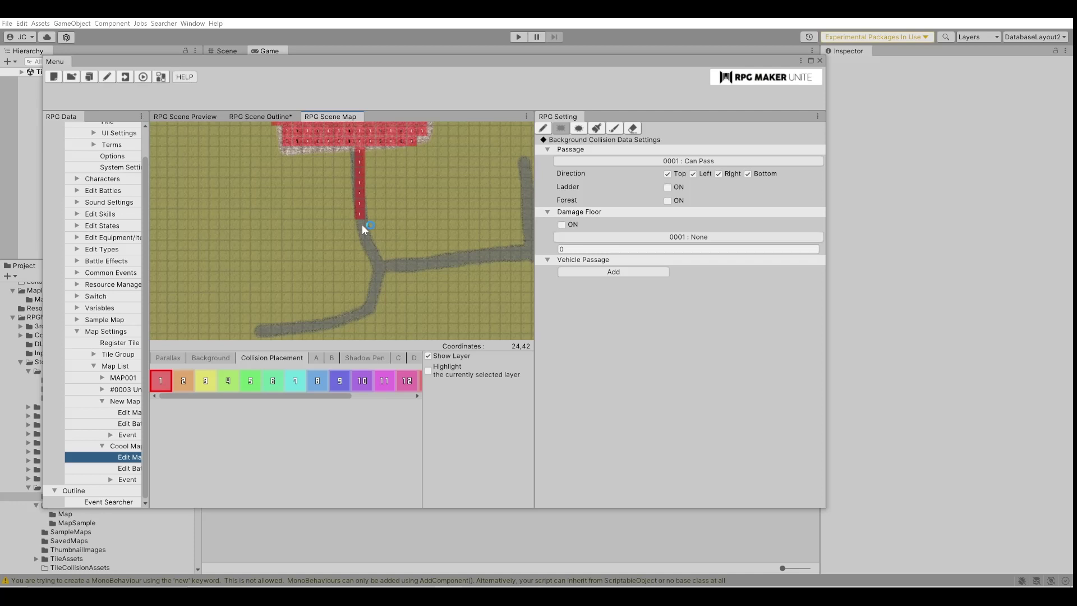
{"action": "left_click_drag", "start_coordinate": [362, 226], "coordinate": [369, 244]}
{"action": "mouse_move", "coordinate": [354, 144]}
{"action": "middle_mouse_down"}
{"action": "mouse_move", "coordinate": [358, 254]}
{"action": "mouse_move", "coordinate": [381, 274]}
{"action": "mouse_move", "coordinate": [361, 160]}
{"action": "middle_mouse_up"}
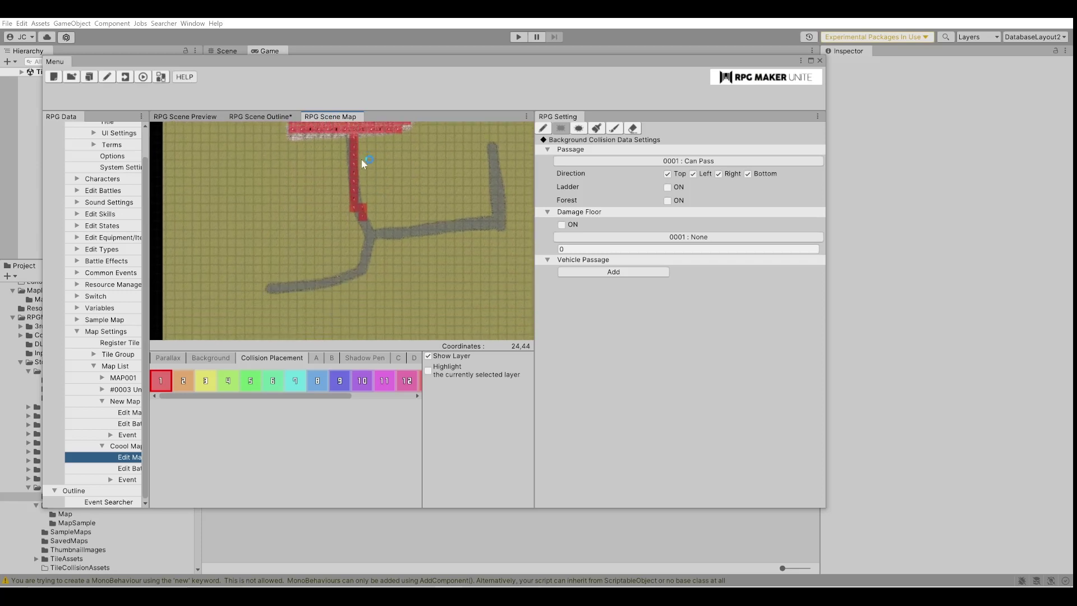
{"action": "left_click", "coordinate": [360, 218]}
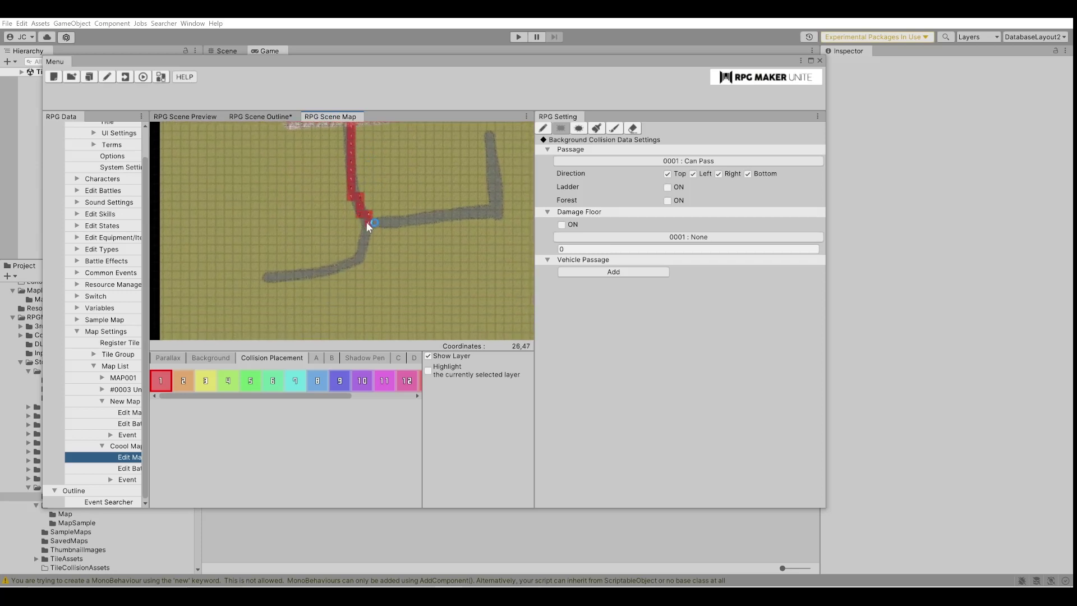
{"action": "left_click_drag", "start_coordinate": [368, 223], "coordinate": [363, 244]}
Step: Paint collision along the road's right and left branches, then select collision layer 10
{"action": "left_click_drag", "start_coordinate": [377, 222], "coordinate": [498, 207]}
{"action": "left_click_drag", "start_coordinate": [489, 137], "coordinate": [497, 208]}
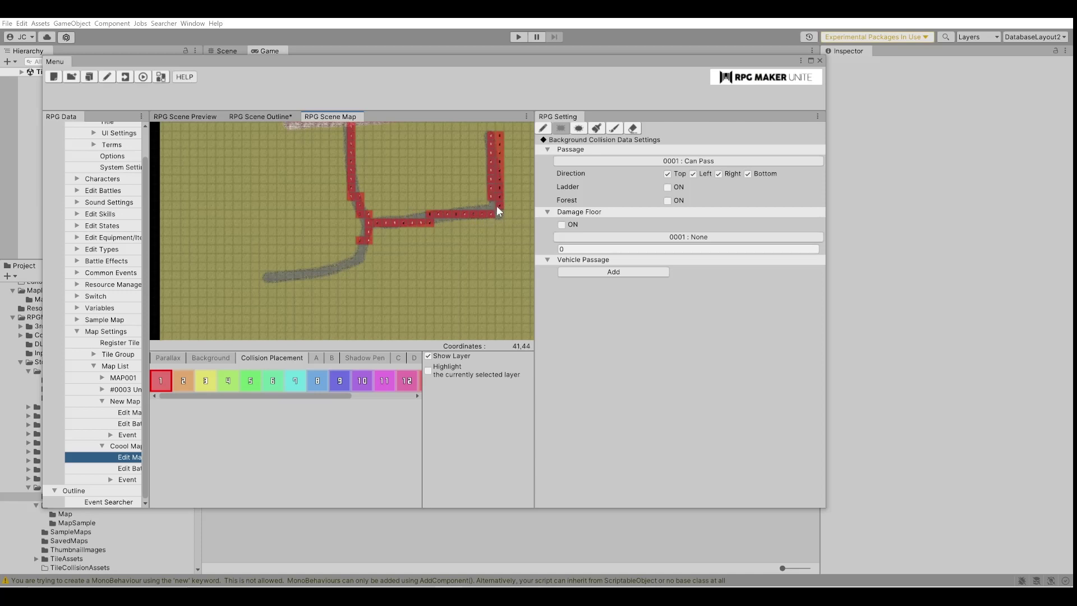
{"action": "mouse_move", "coordinate": [369, 242]}
{"action": "left_mouse_down"}
{"action": "mouse_move", "coordinate": [358, 260]}
{"action": "mouse_move", "coordinate": [362, 250]}
{"action": "left_mouse_up"}
{"action": "left_click_drag", "start_coordinate": [315, 275], "coordinate": [295, 270]}
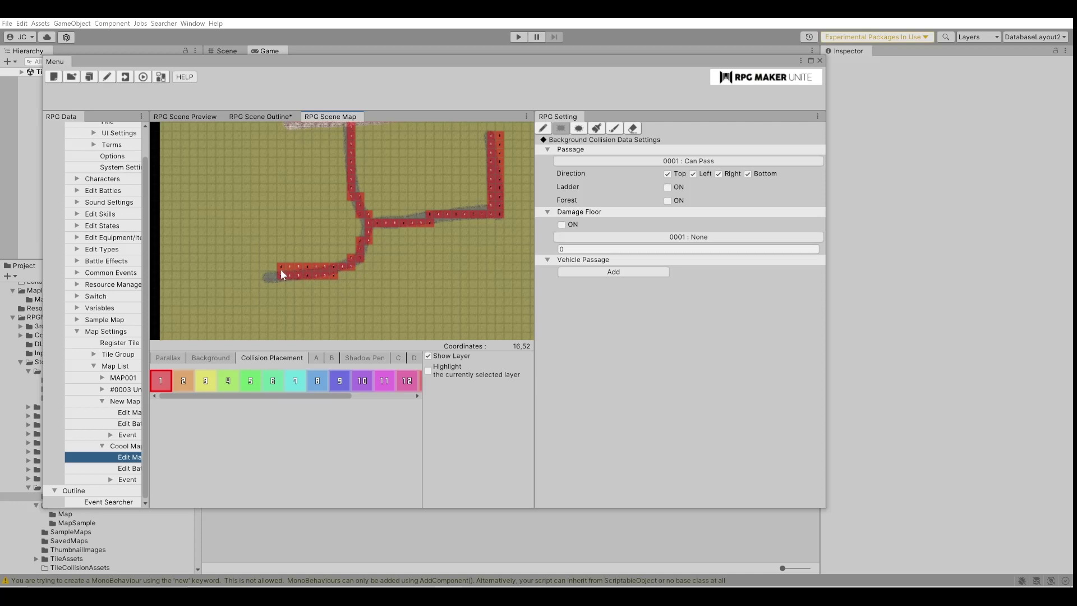
{"action": "scroll", "coordinate": [369, 210], "scroll_direction": "up", "scroll_amount": 5}
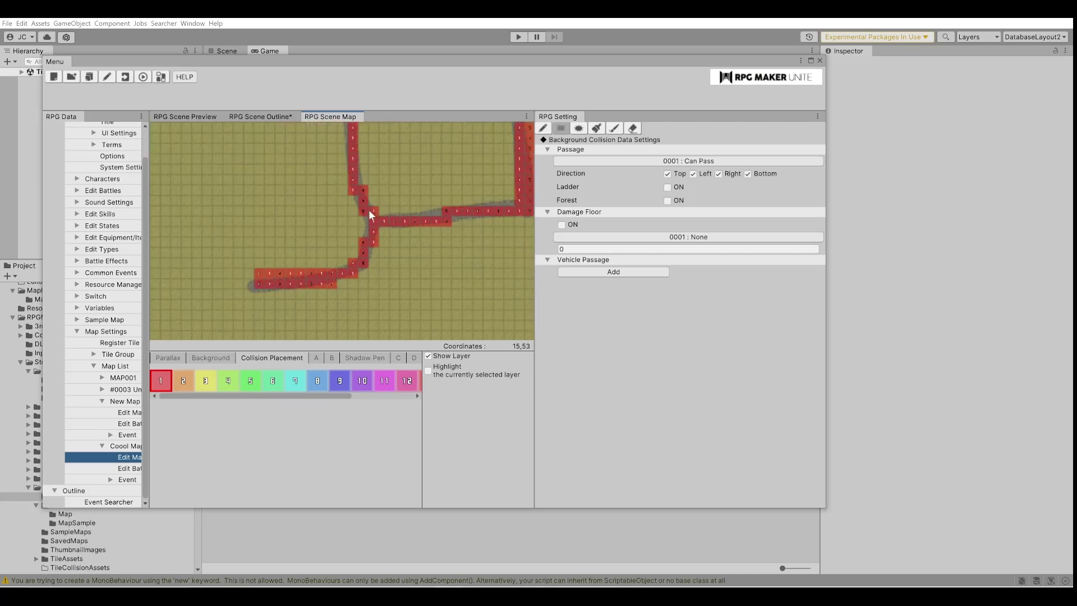
{"action": "left_click", "coordinate": [362, 380]}
{"action": "scroll", "coordinate": [380, 293], "scroll_direction": "up", "scroll_amount": 5}
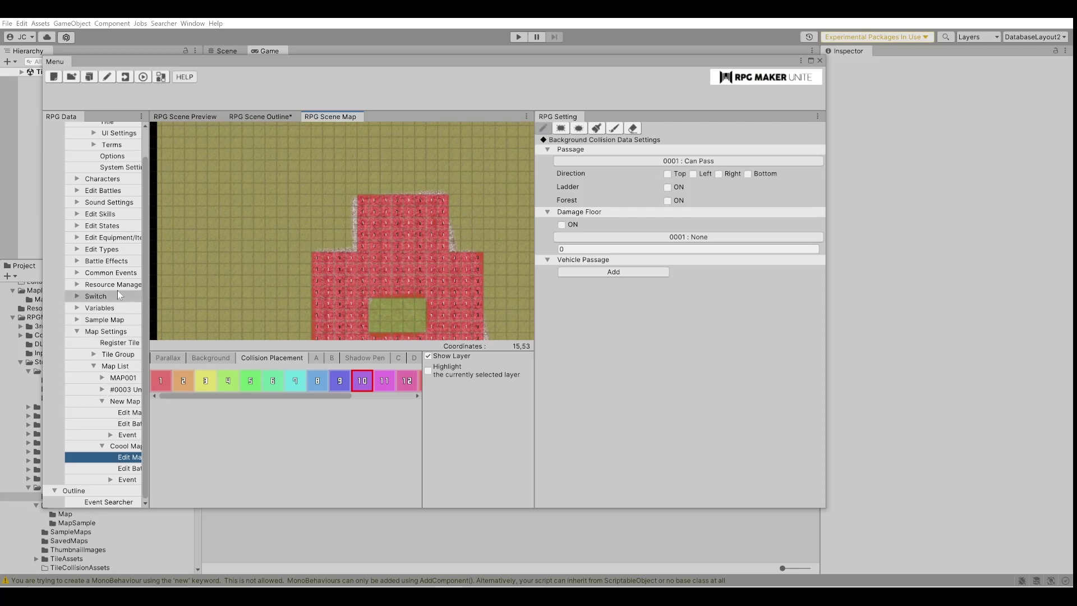
Step: In Characters > Default Party, set the starting map to 0005 Coool Map Yo
{"action": "scroll", "coordinate": [112, 291], "scroll_direction": "up", "scroll_amount": 3}
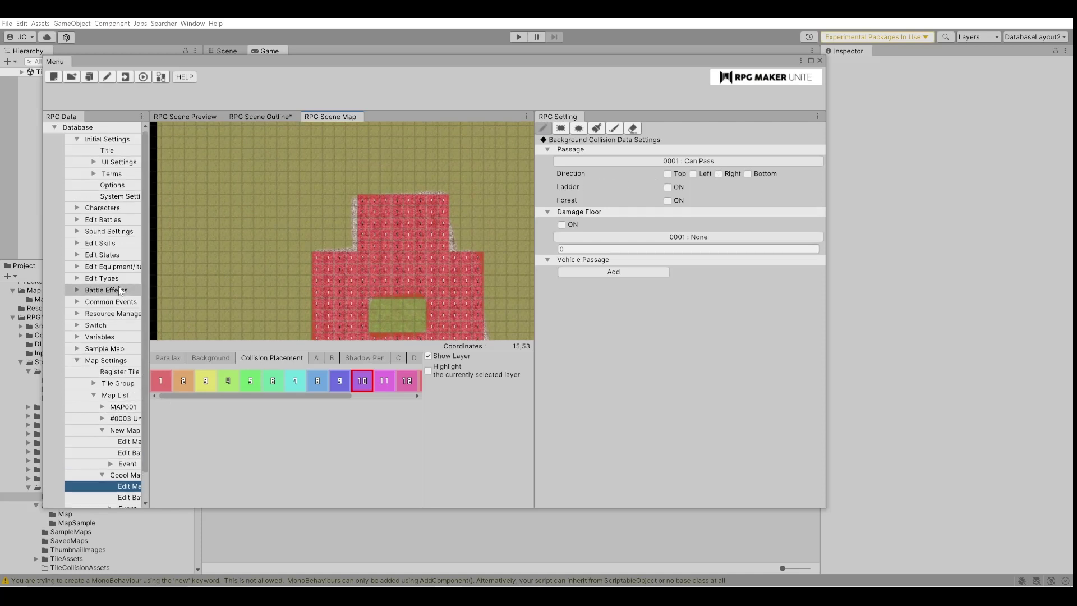
{"action": "left_click", "coordinate": [77, 208]}
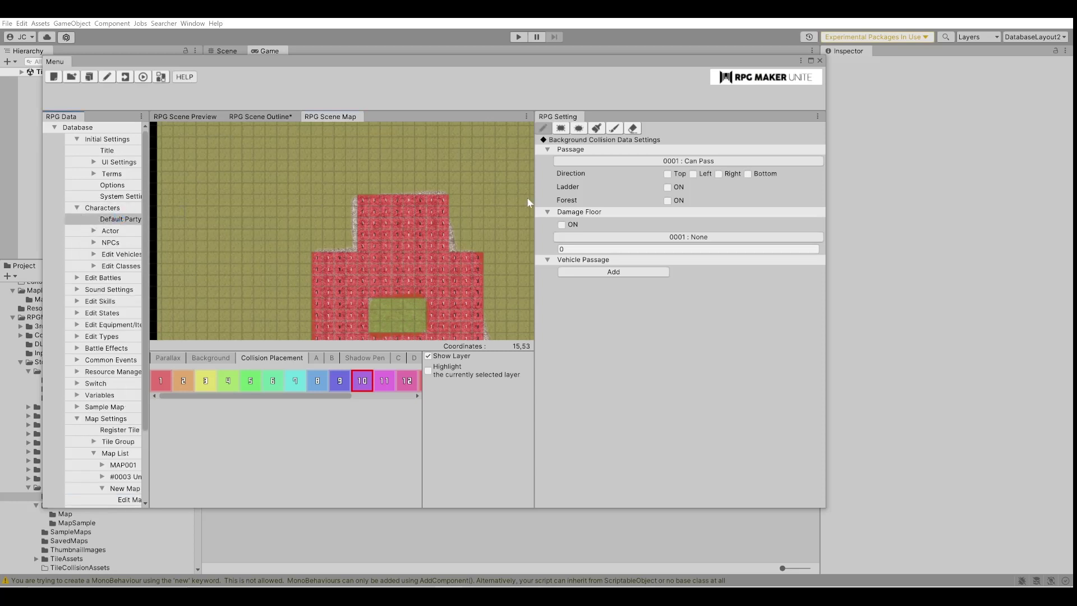
{"action": "left_click", "coordinate": [121, 219]}
{"action": "left_click", "coordinate": [724, 166]}
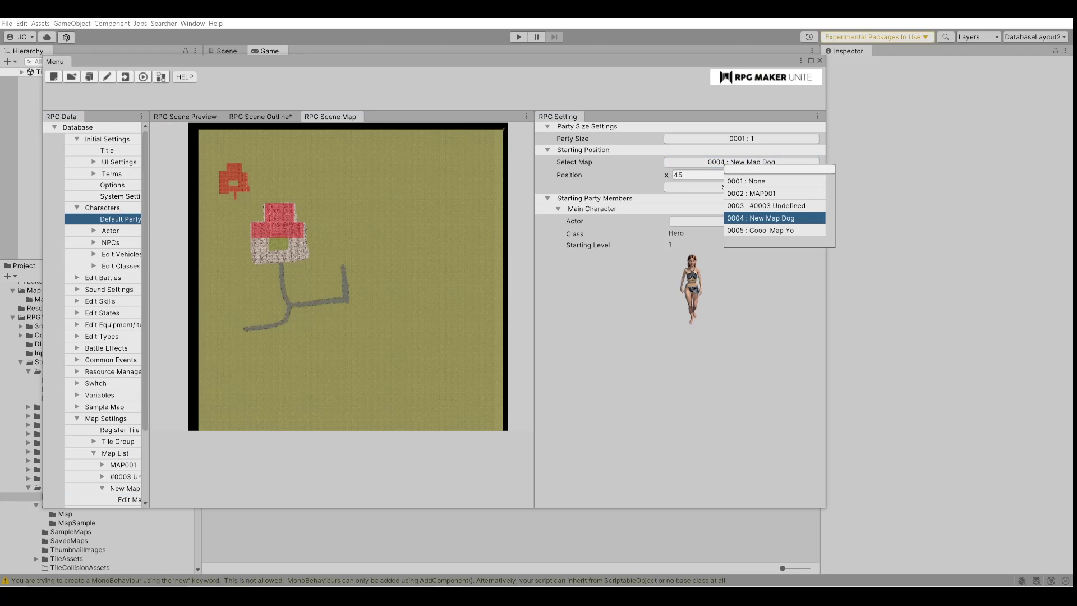
{"action": "left_click", "coordinate": [769, 232]}
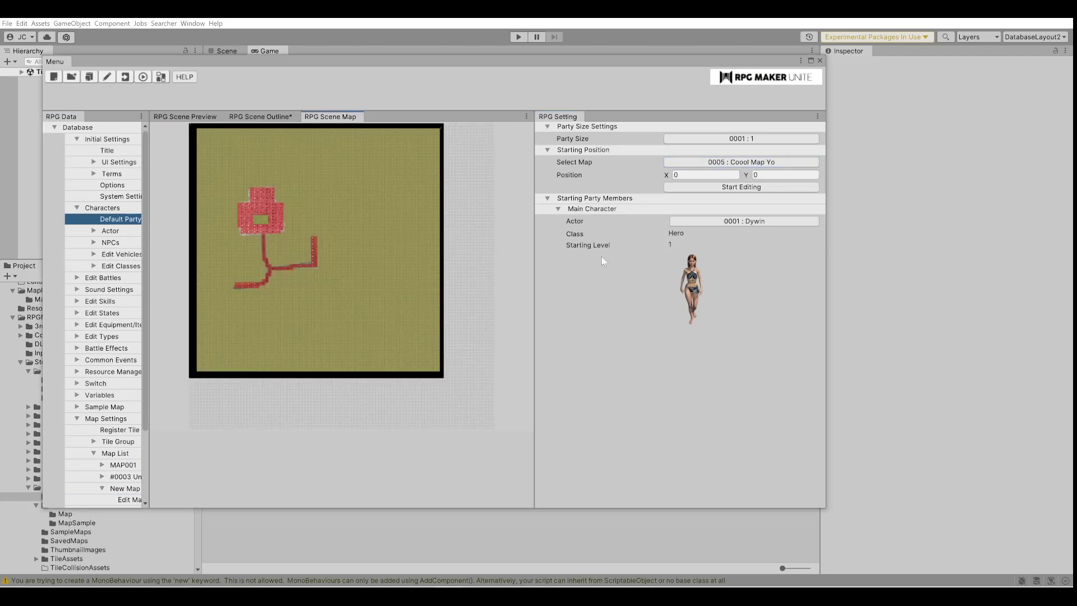
{"action": "middle_click_drag", "start_coordinate": [203, 205], "coordinate": [327, 256]}
{"action": "scroll", "coordinate": [342, 246], "scroll_direction": "up", "scroll_amount": 4}
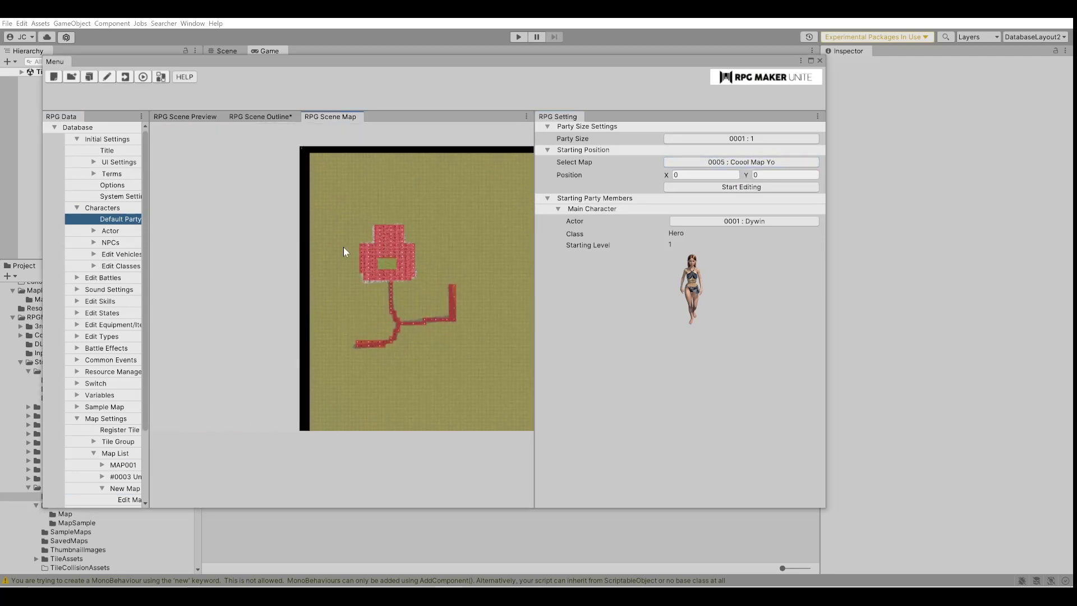
{"action": "scroll", "coordinate": [350, 248], "scroll_direction": "up", "scroll_amount": 2}
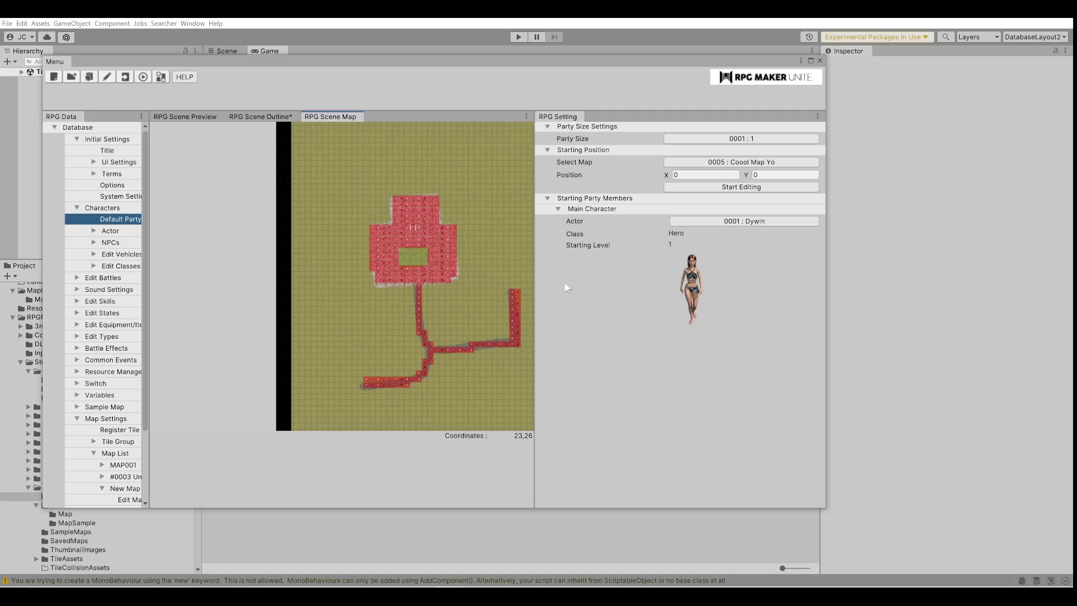
{"action": "left_click", "coordinate": [594, 330]}
Step: Set the party's starting position to X 23, Y 26
{"action": "left_click", "coordinate": [703, 174]}
{"action": "type", "text": "23"}
{"action": "key", "text": "Return"}
{"action": "left_click", "coordinate": [752, 174]}
{"action": "type", "text": "26"}
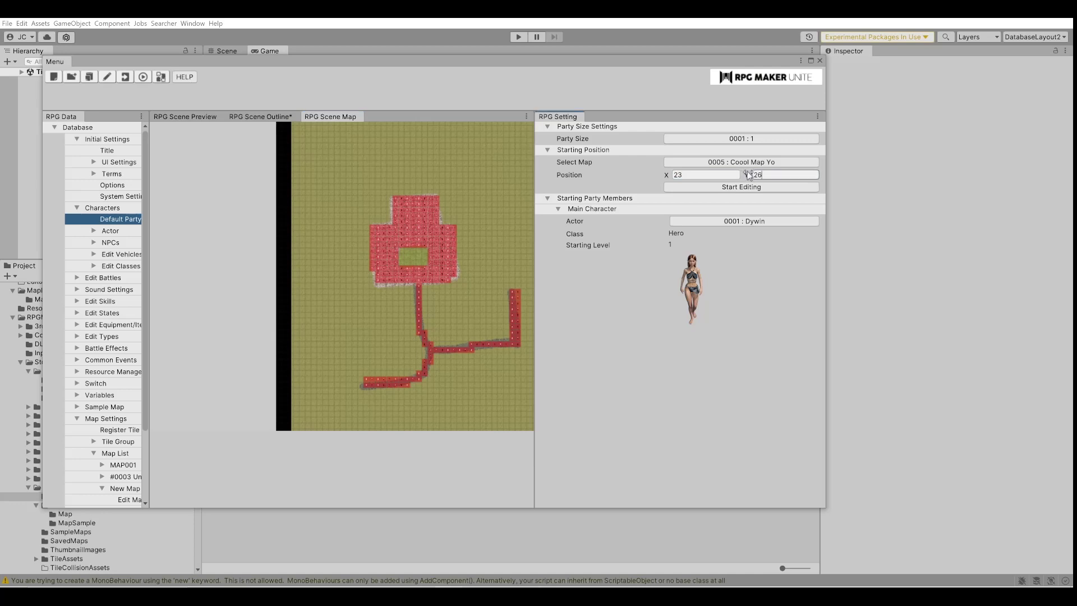
{"action": "key", "text": "Return"}
{"action": "left_click", "coordinate": [5, 25]}
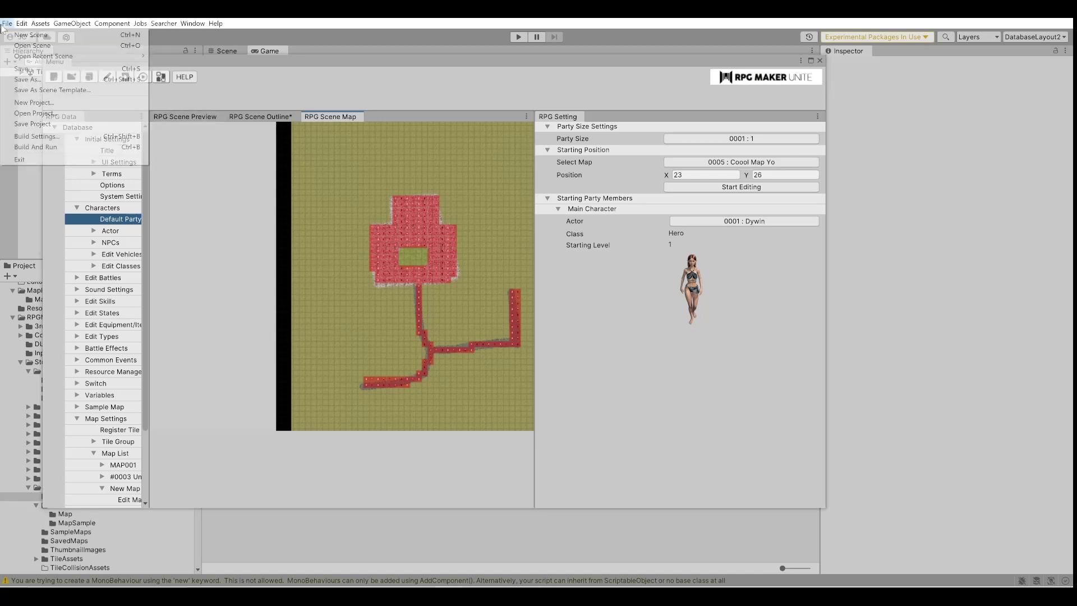
Step: Save the project and launch a playtest
{"action": "left_click", "coordinate": [28, 70]}
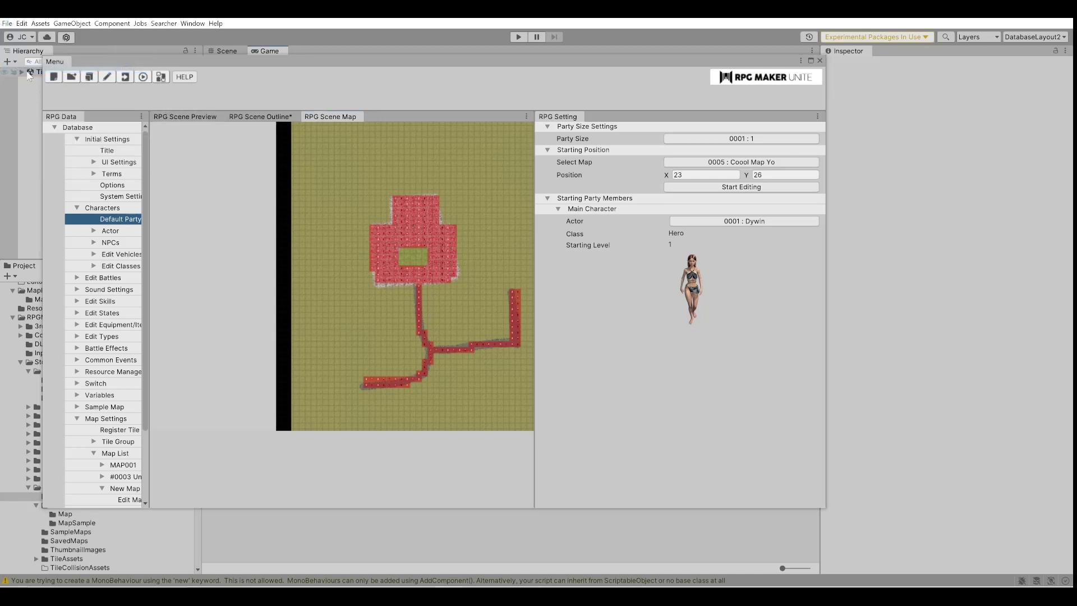
{"action": "left_click", "coordinate": [518, 37]}
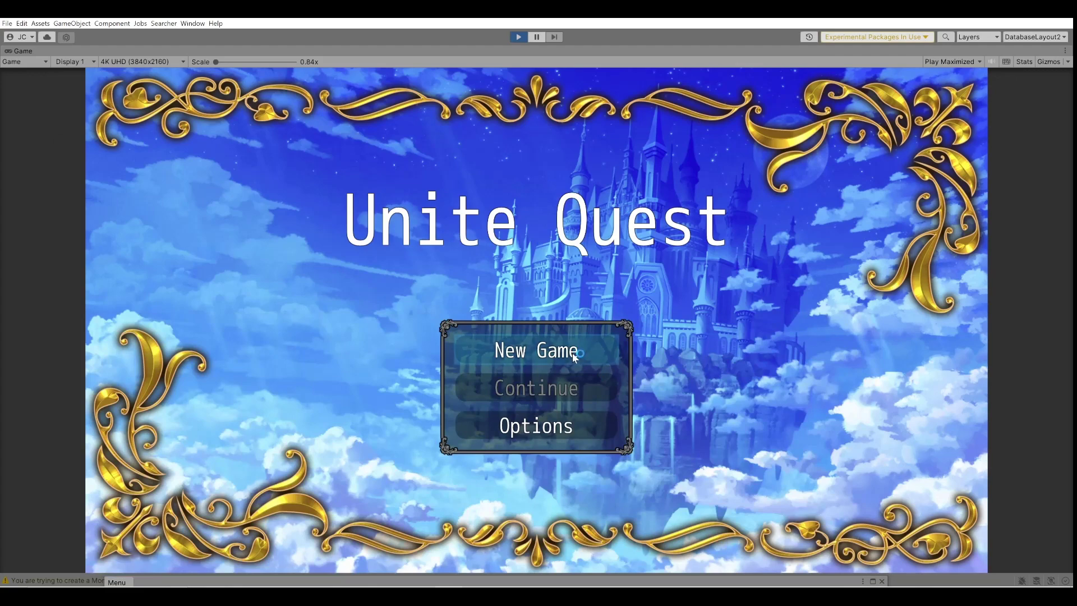
Step: Start a New Game and walk the character across the stone area onto the narrow path
{"action": "left_click", "coordinate": [572, 352]}
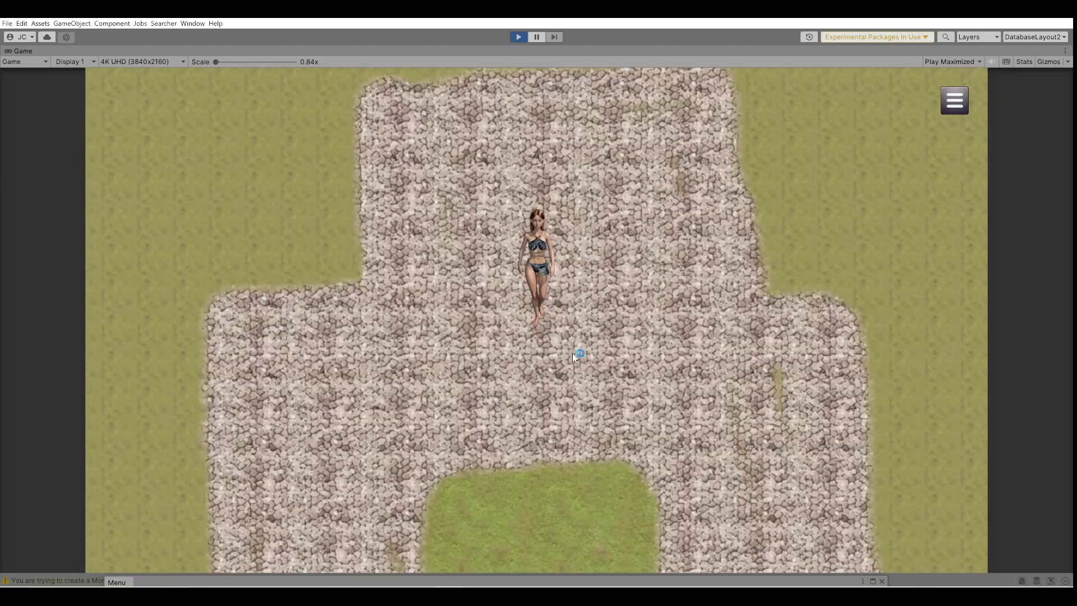
{"action": "left_click", "coordinate": [465, 366]}
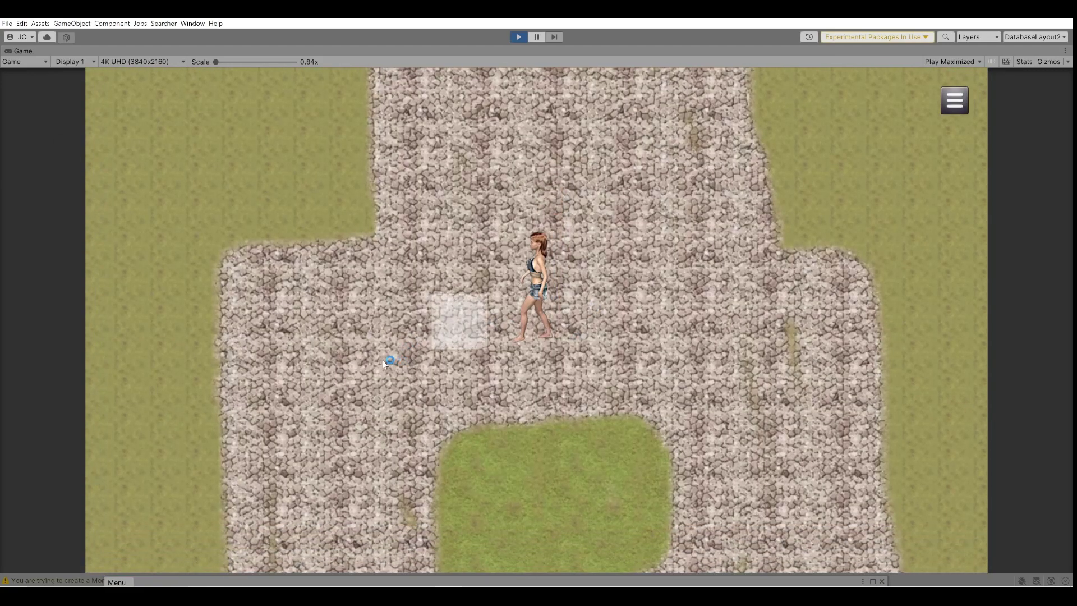
{"action": "left_click", "coordinate": [375, 357]}
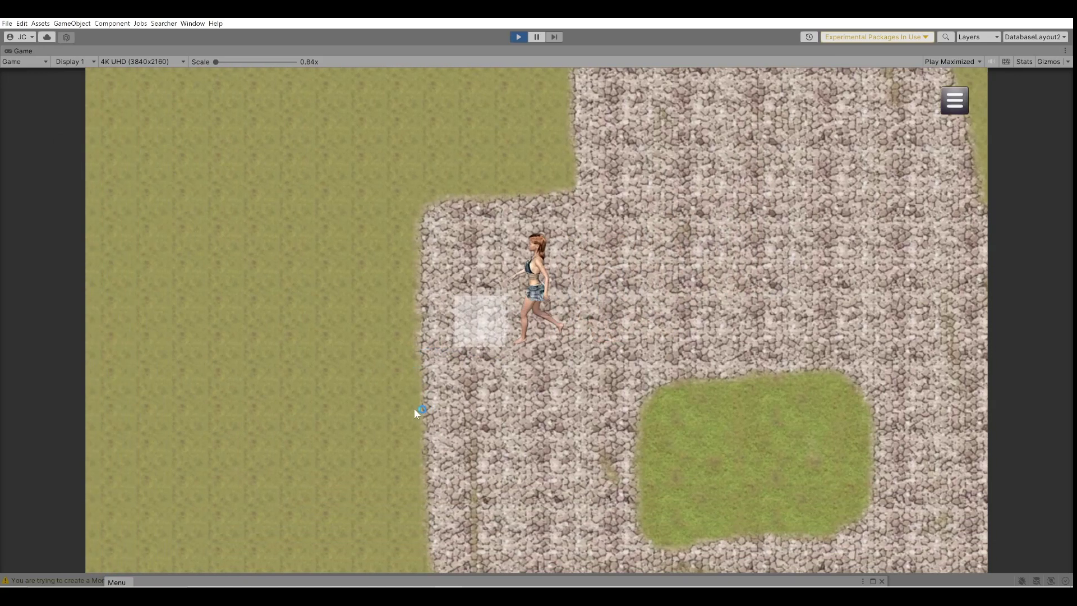
{"action": "left_click", "coordinate": [497, 440]}
{"action": "left_click", "coordinate": [567, 463]}
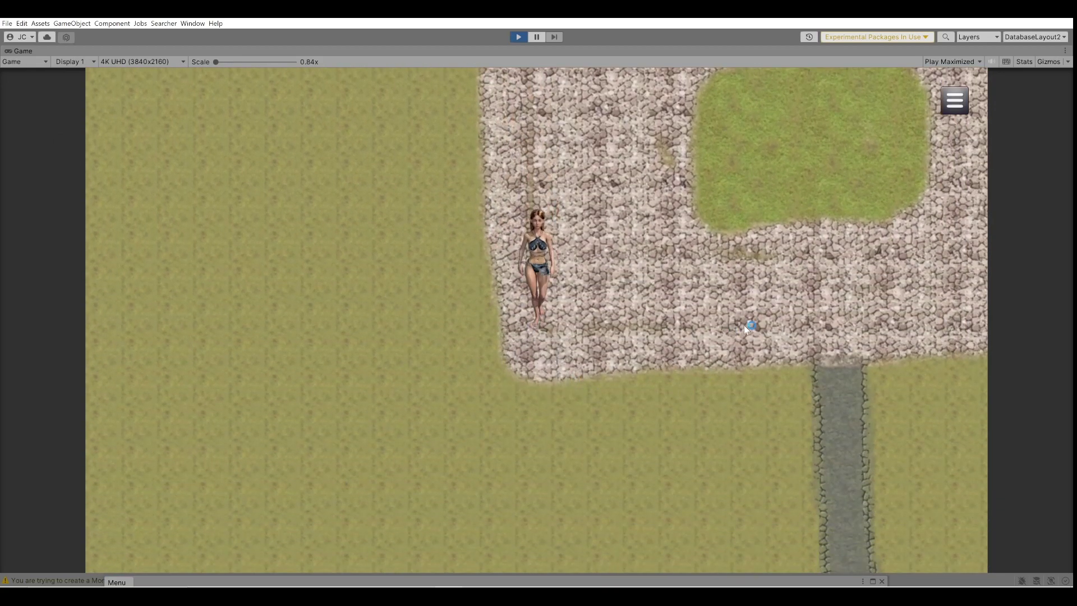
{"action": "left_click", "coordinate": [744, 325]}
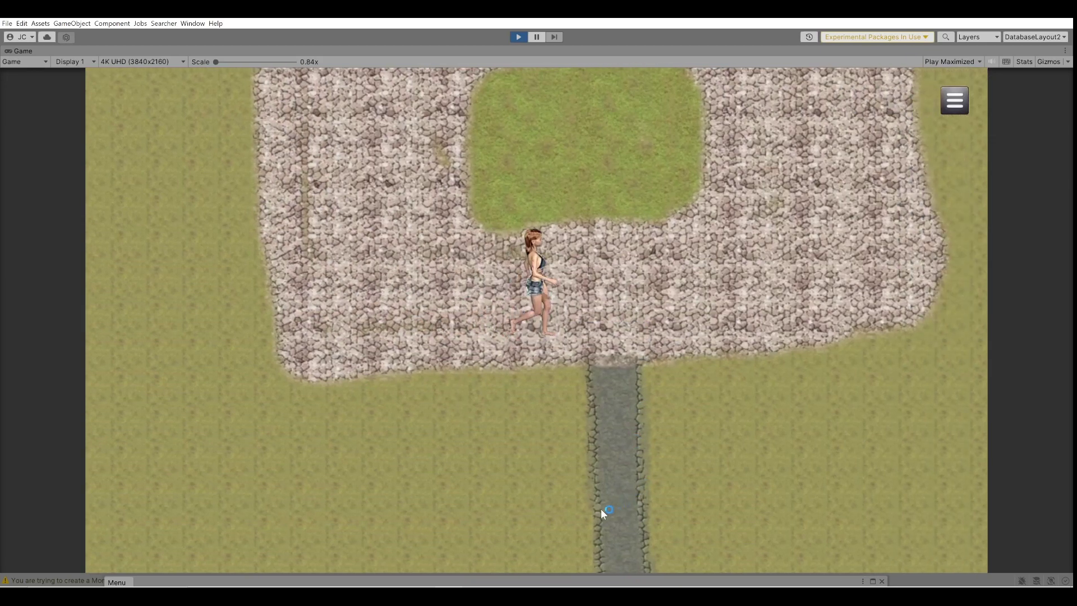
{"action": "left_click", "coordinate": [601, 509]}
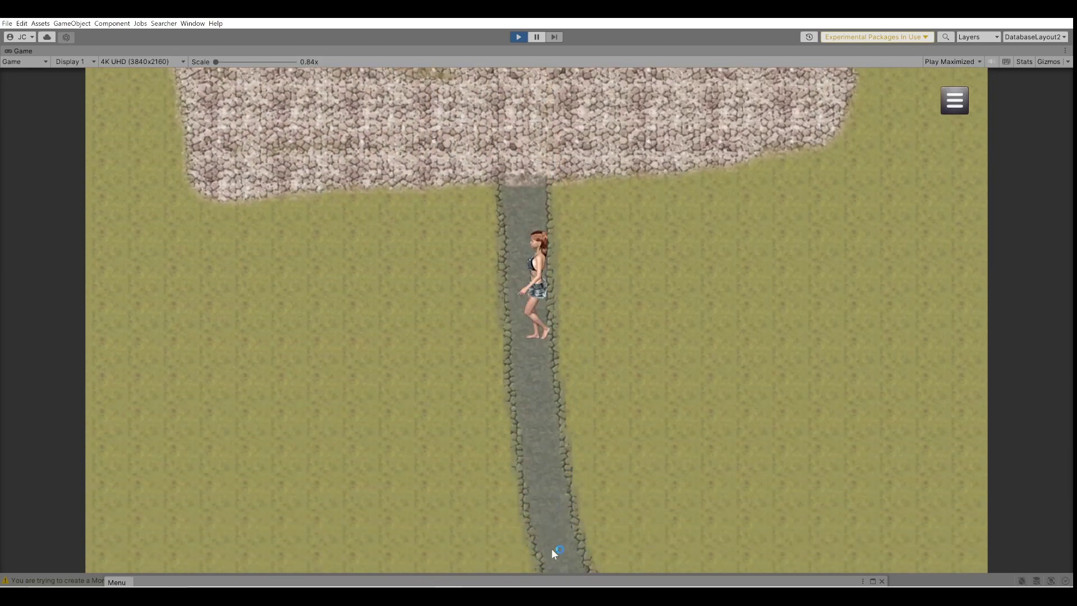
{"action": "left_click", "coordinate": [551, 549]}
{"action": "left_click", "coordinate": [617, 533]}
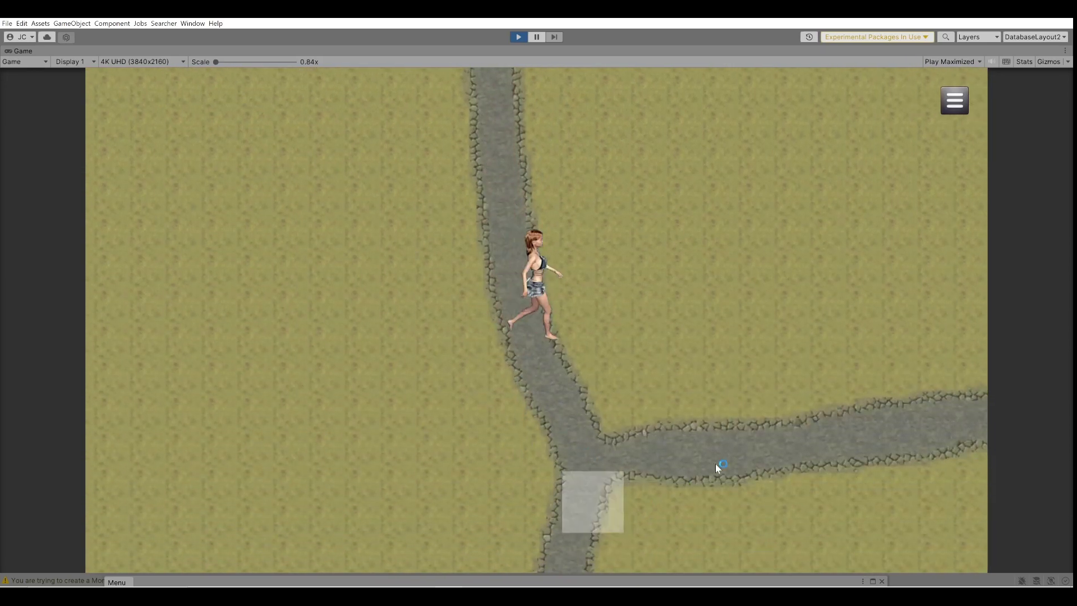
Step: Walk the branching path to its end and back, testing the grass and lower-left path
{"action": "left_click", "coordinate": [770, 116]}
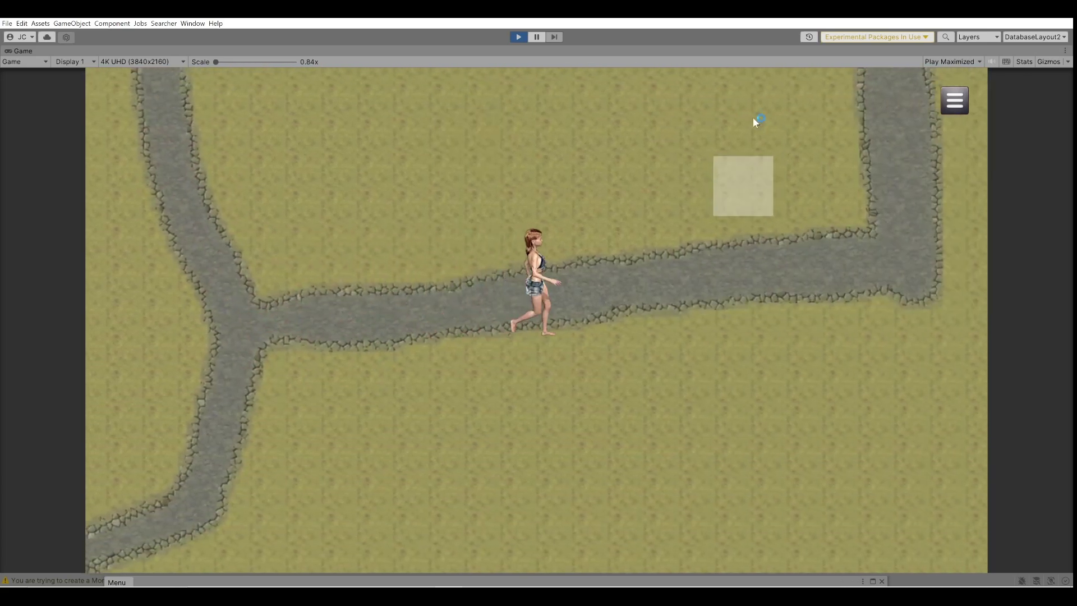
{"action": "left_click", "coordinate": [658, 137]}
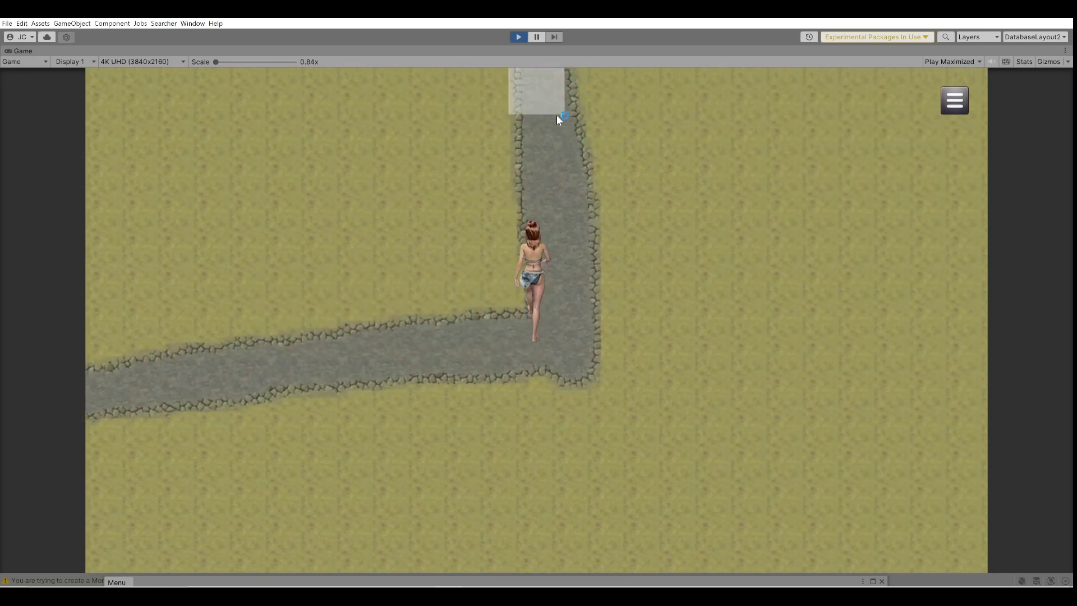
{"action": "left_click", "coordinate": [533, 93]}
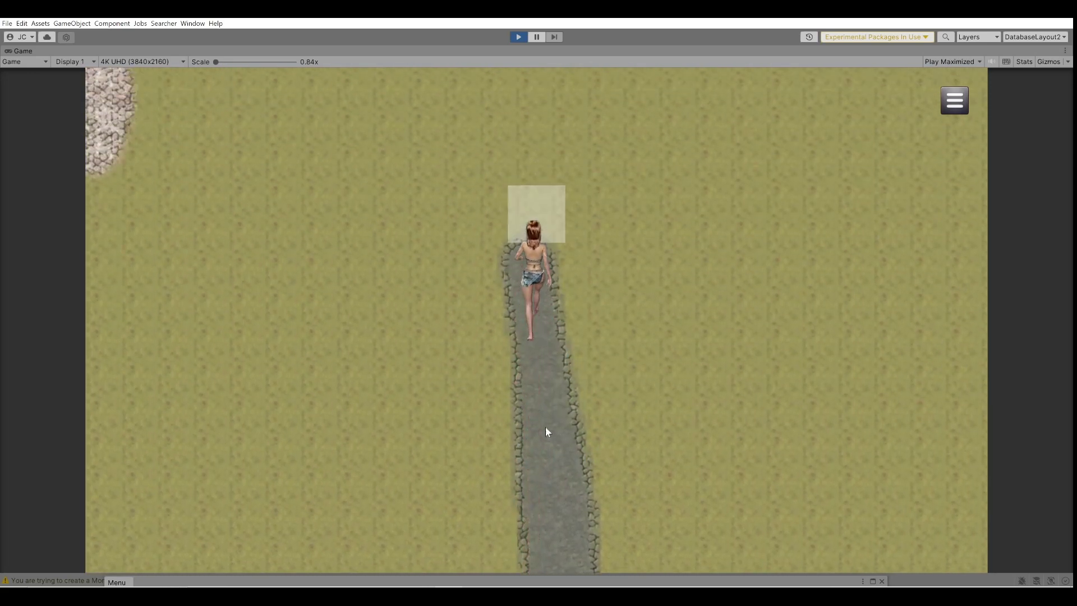
{"action": "left_click", "coordinate": [559, 509]}
{"action": "left_click", "coordinate": [557, 550]}
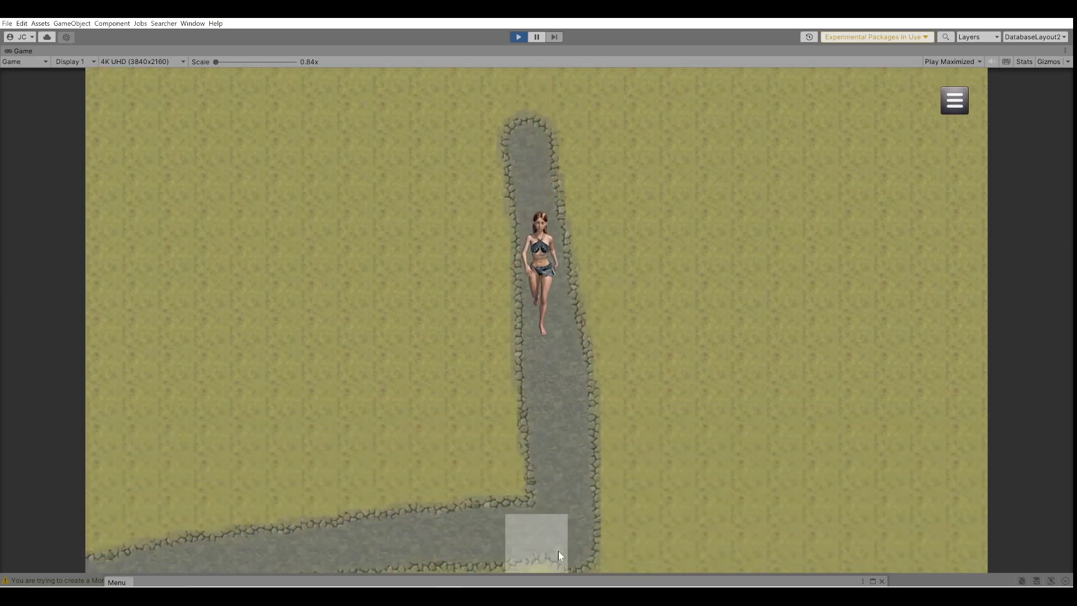
{"action": "left_click", "coordinate": [223, 407]}
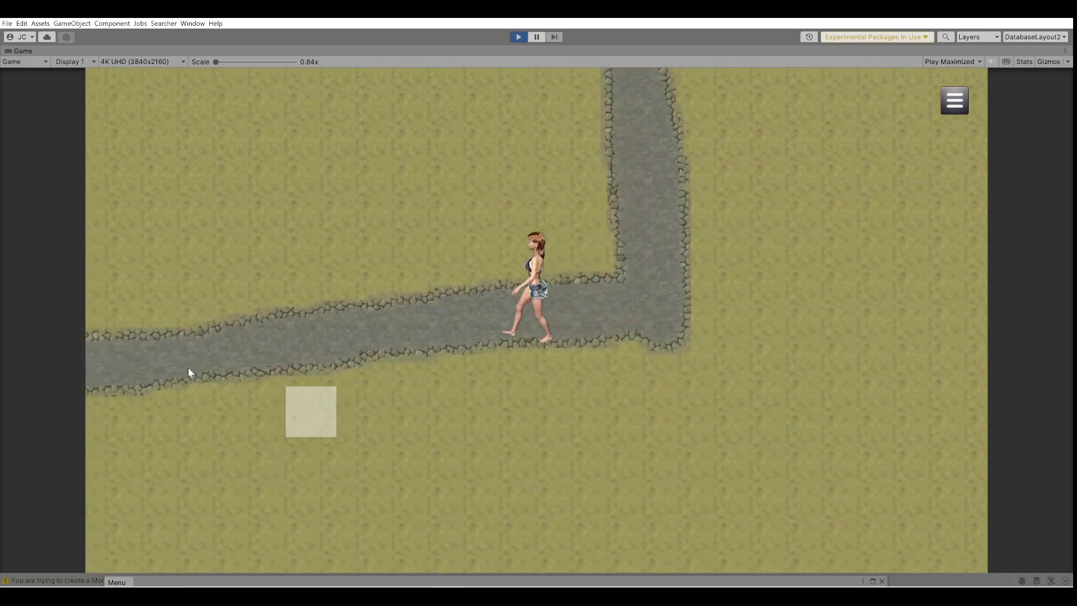
{"action": "left_click", "coordinate": [181, 369]}
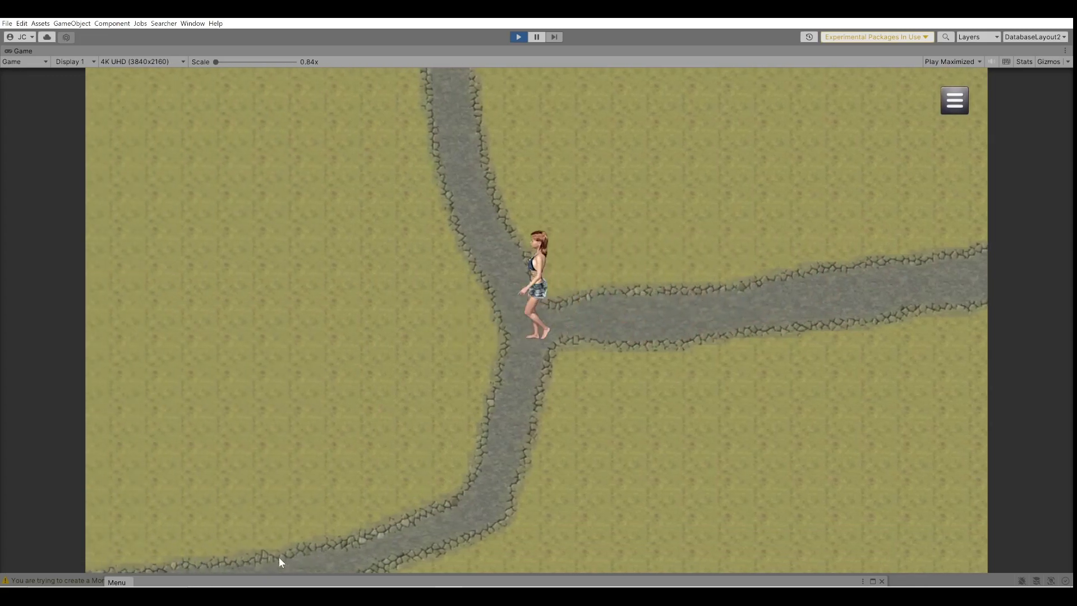
{"action": "left_click", "coordinate": [278, 557]}
{"action": "left_click", "coordinate": [143, 494]}
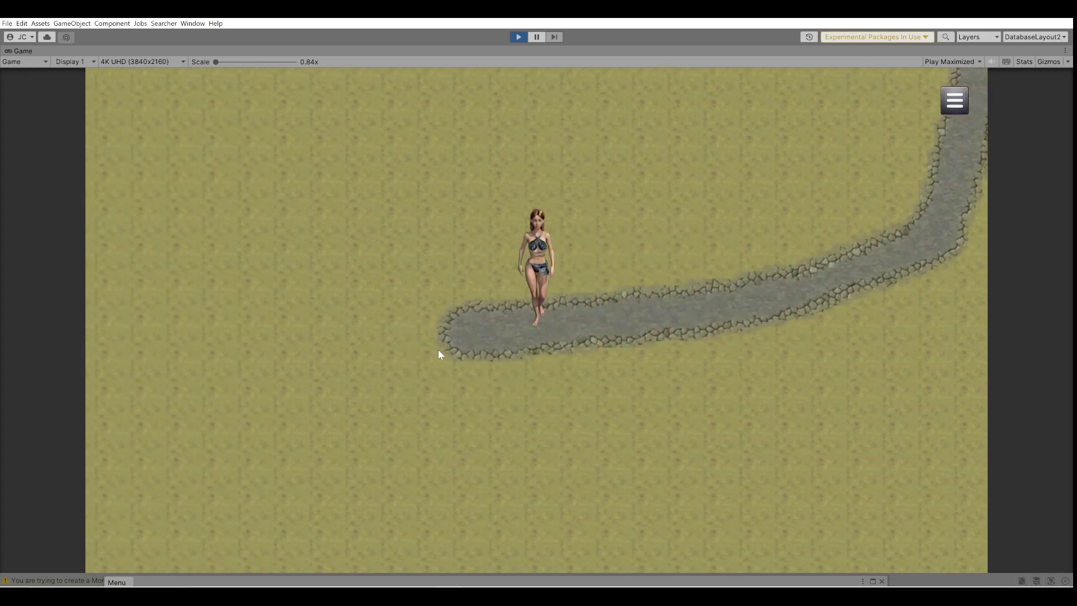
Step: Walk the curved and upper-right paths, test stepping onto grass, then return to the stone area
{"action": "left_click", "coordinate": [450, 338]}
{"action": "left_click", "coordinate": [704, 329]}
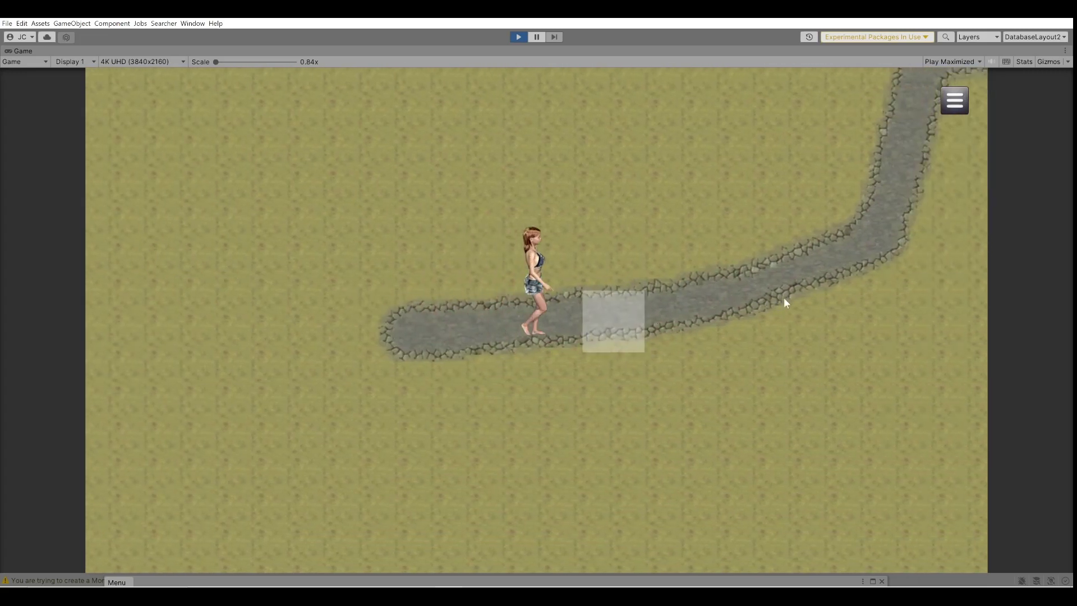
{"action": "left_click", "coordinate": [821, 247]}
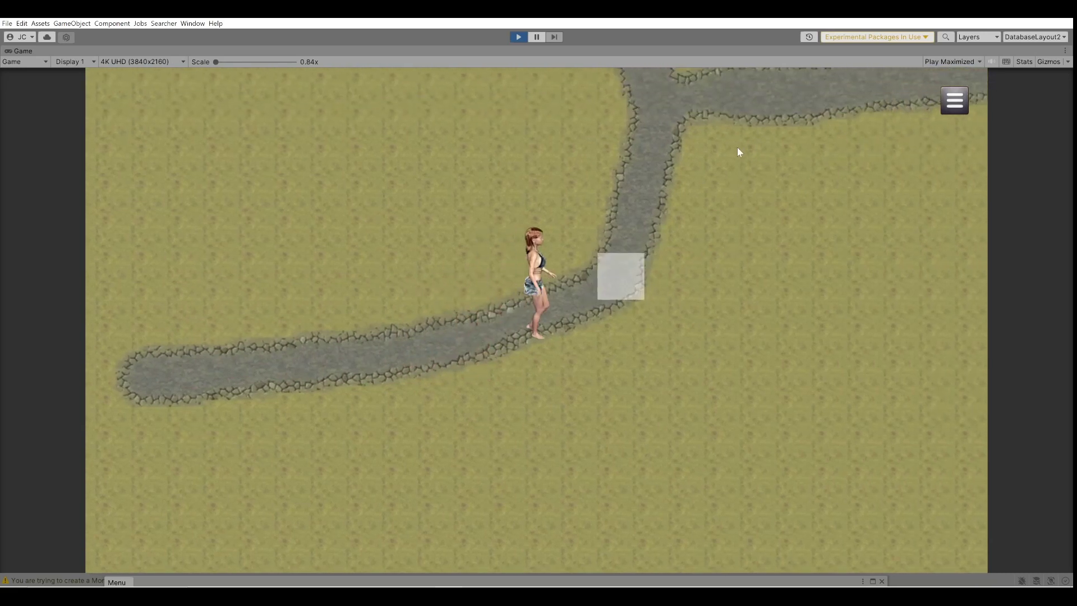
{"action": "left_click", "coordinate": [631, 109]}
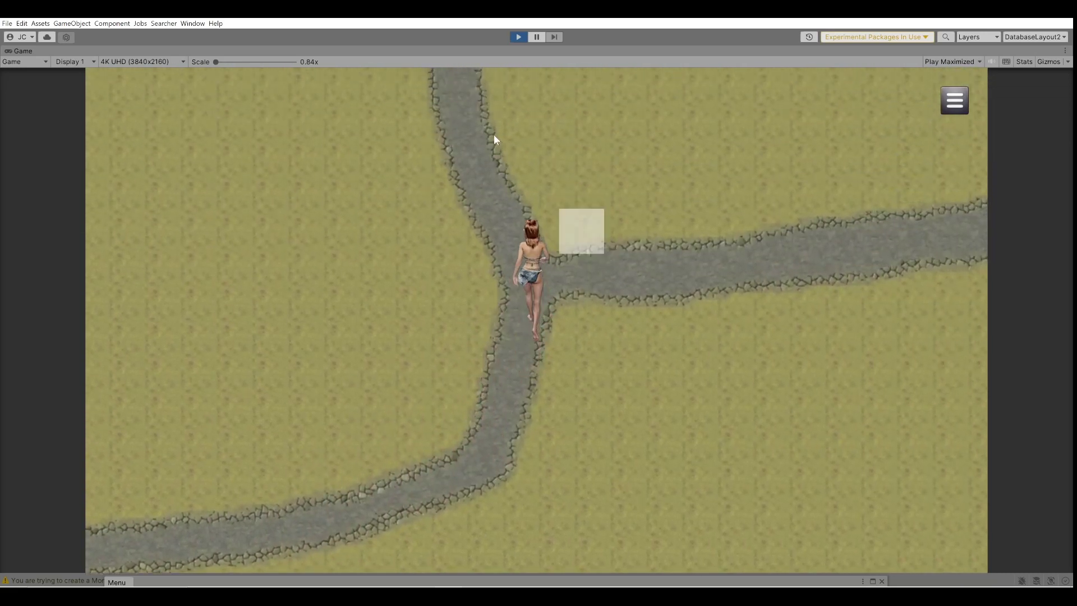
{"action": "left_click", "coordinate": [462, 107]}
{"action": "left_click", "coordinate": [464, 103]}
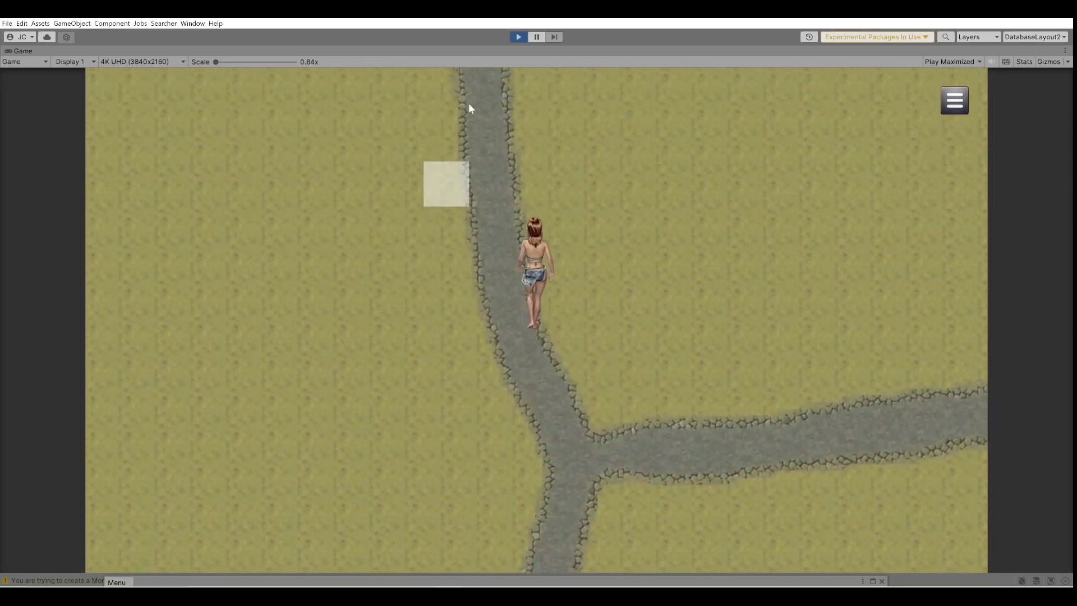
{"action": "left_click", "coordinate": [513, 96]}
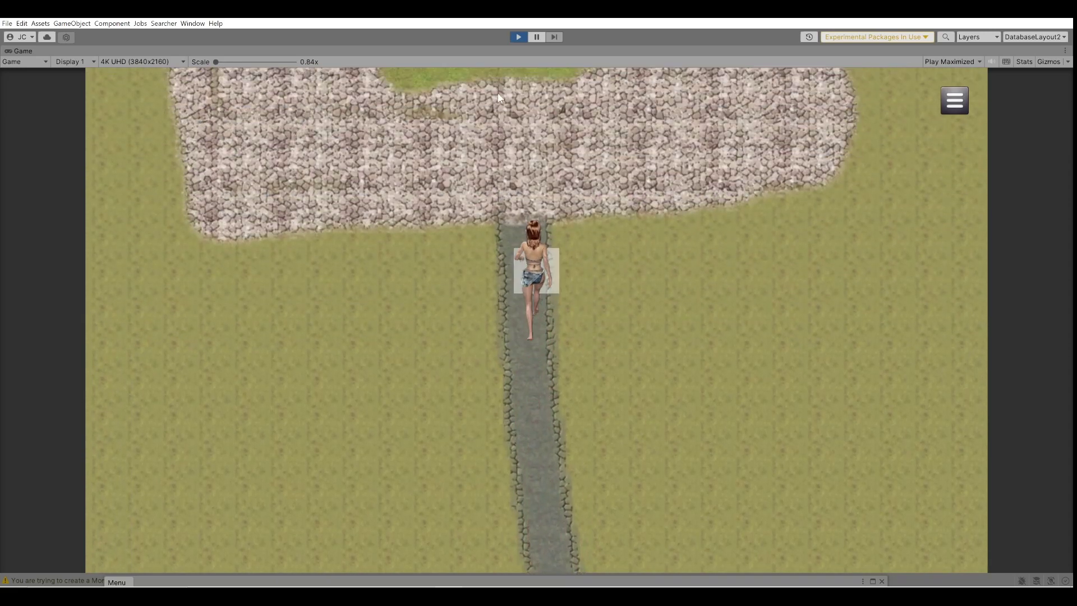
{"action": "left_click", "coordinate": [280, 197]}
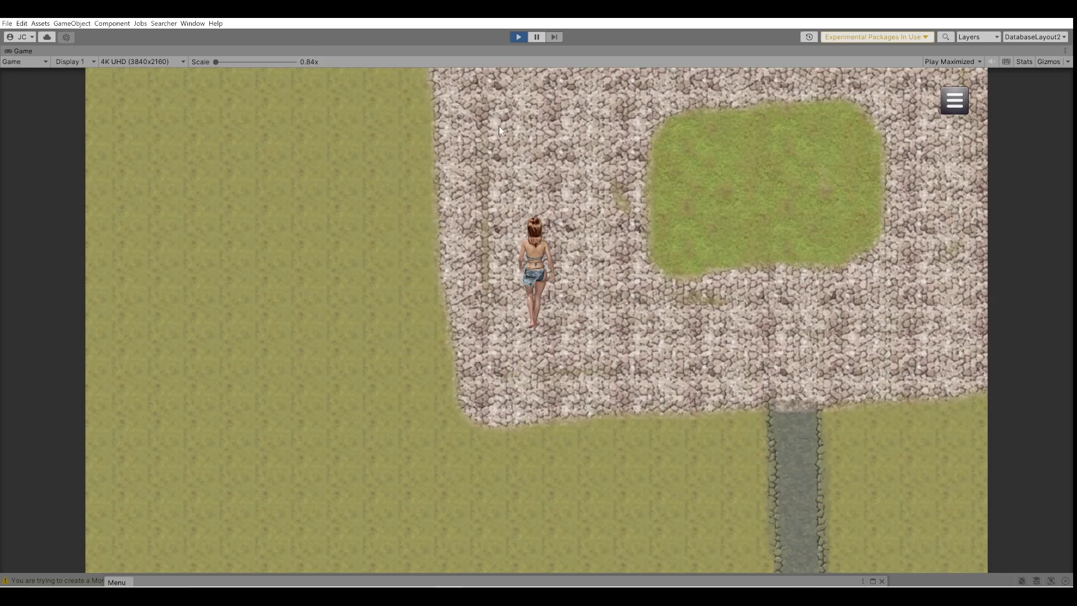
Step: Walk the character with the W and D keys, then stop the playtest
{"action": "key", "text": "w"}
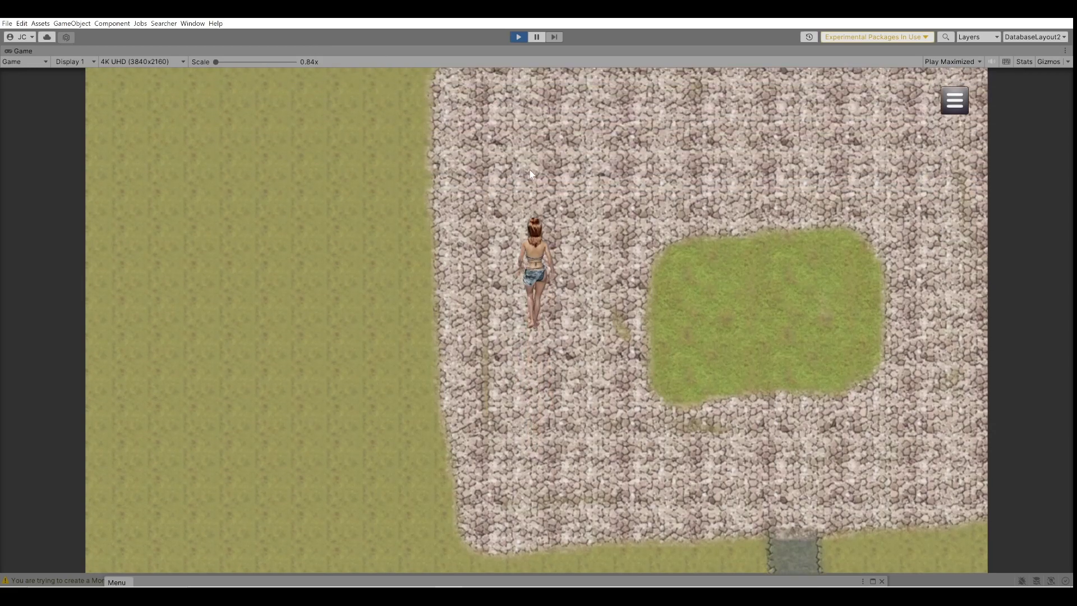
{"action": "key", "text": "w"}
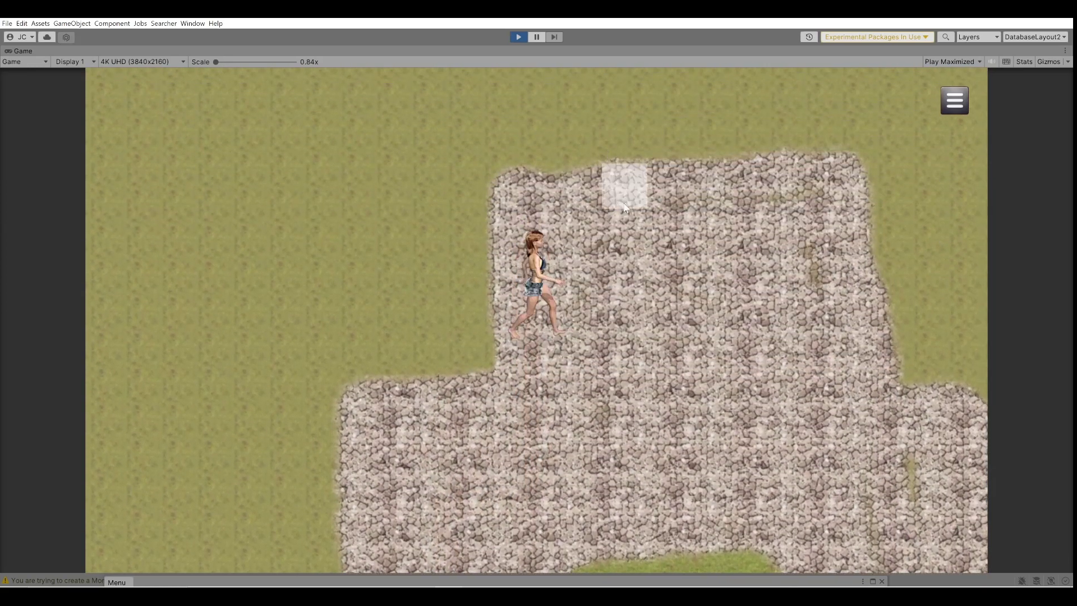
{"action": "key", "text": "d"}
{"action": "key", "text": "w"}
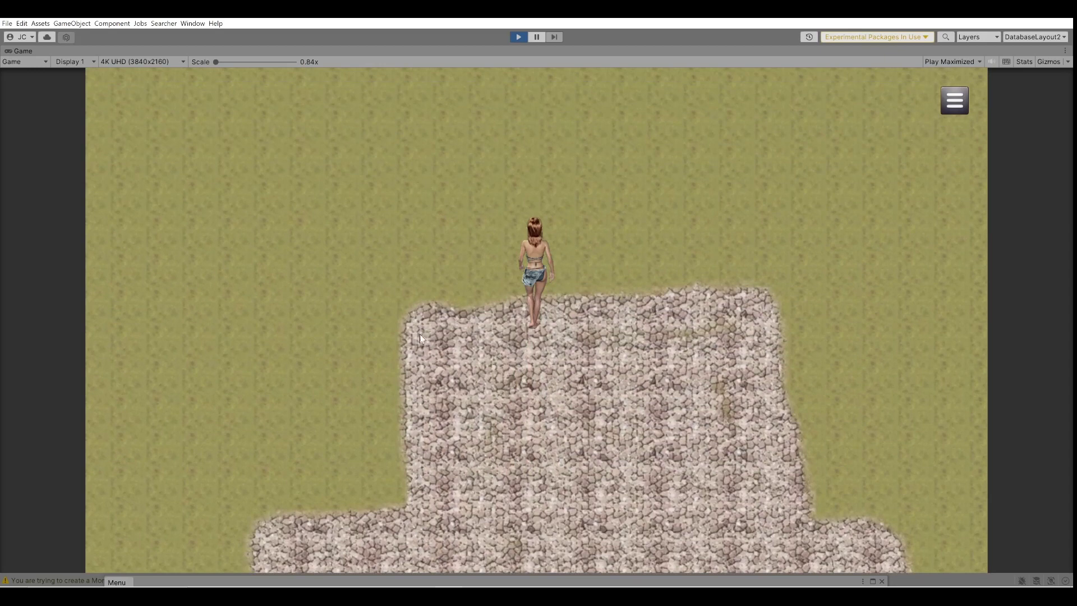
{"action": "left_click", "coordinate": [419, 334]}
{"action": "left_click", "coordinate": [573, 442]}
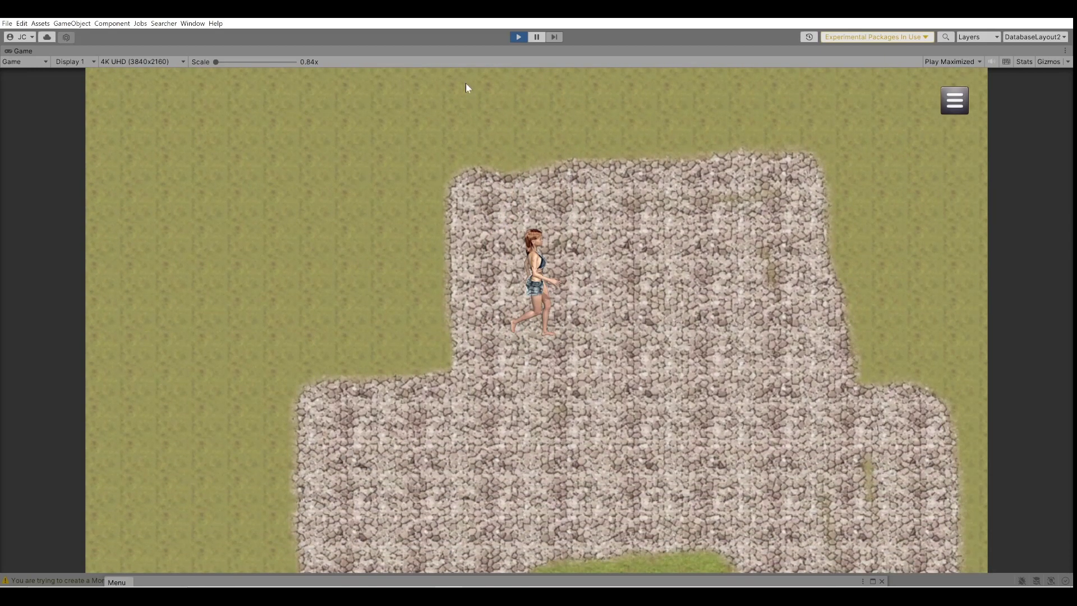
{"action": "left_click", "coordinate": [518, 37]}
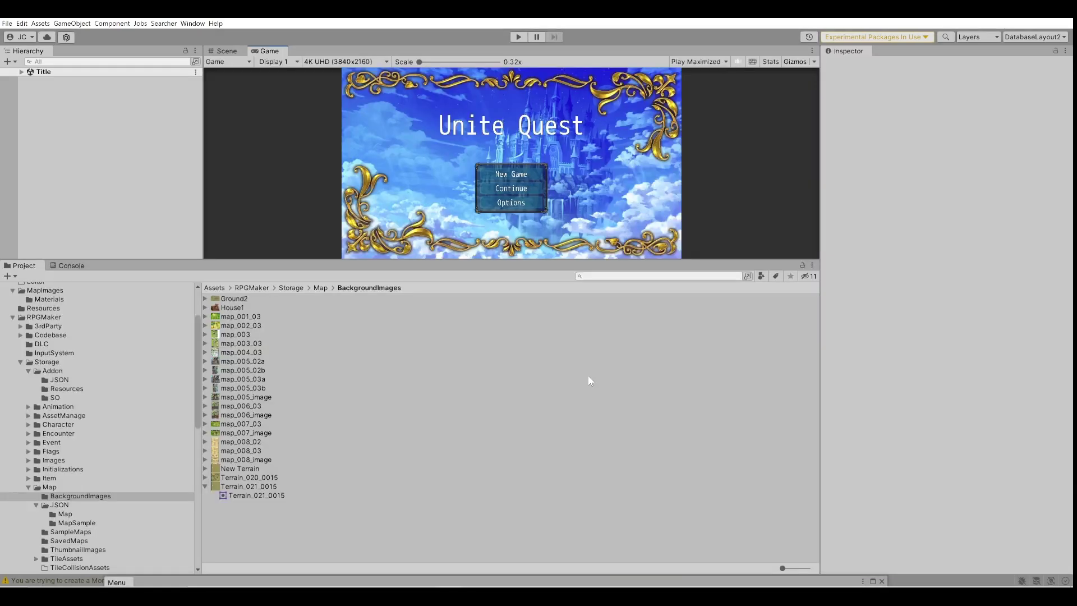